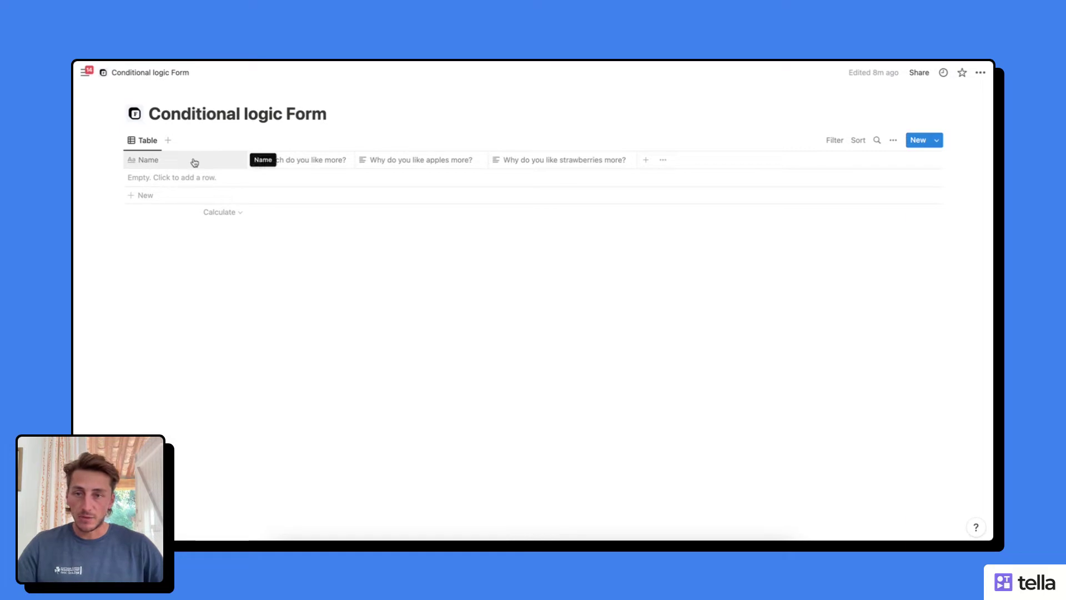
# Review the Notion property settings of the Which do you like more?, apples and strawberries columns
pyautogui.click(315, 160)
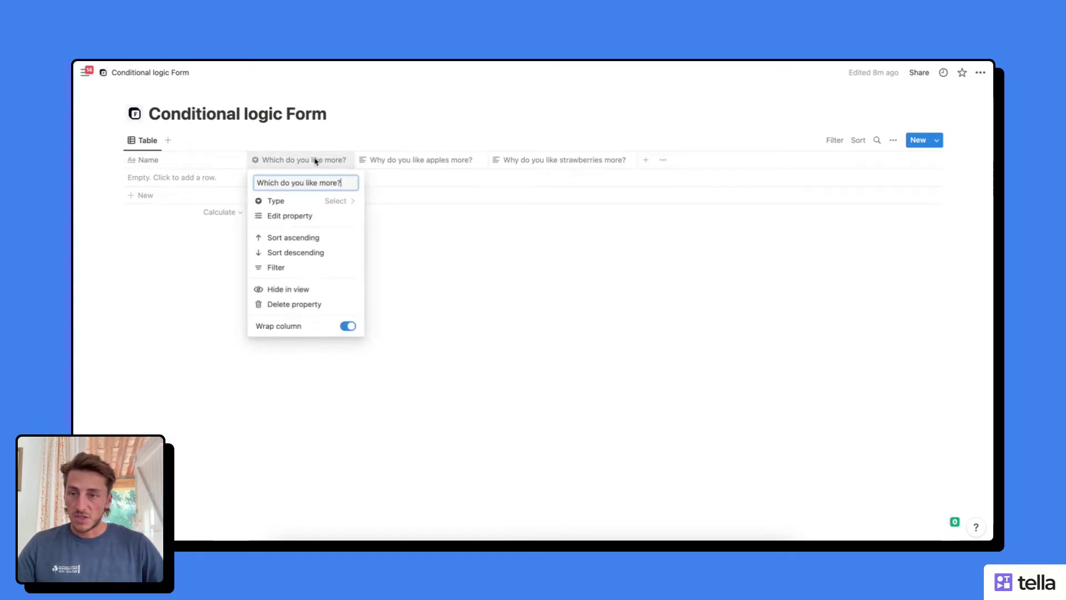
pyautogui.click(303, 220)
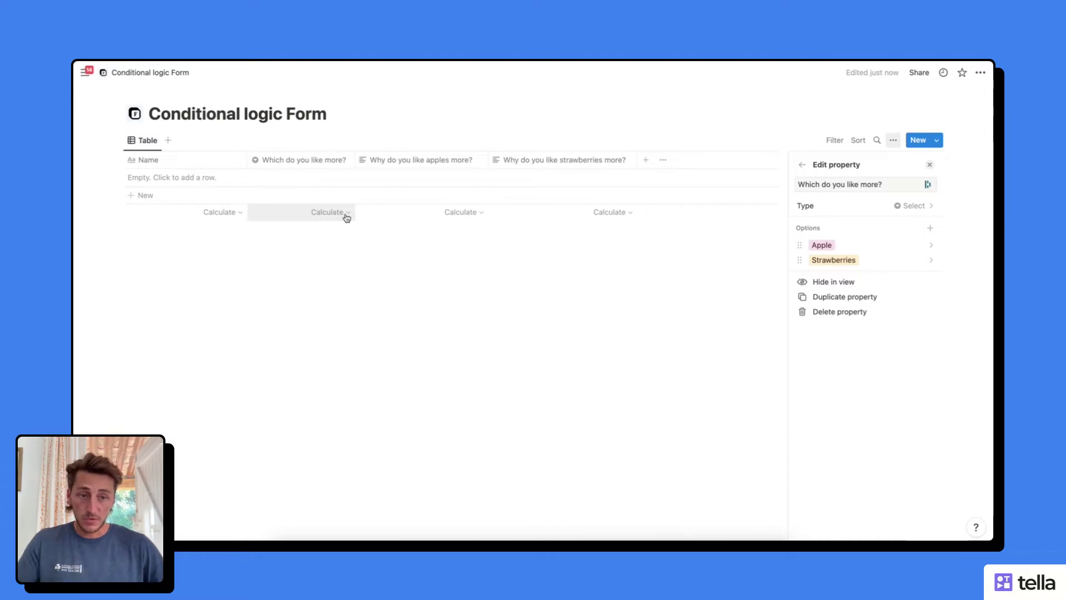
pyautogui.click(390, 162)
pyautogui.click(397, 161)
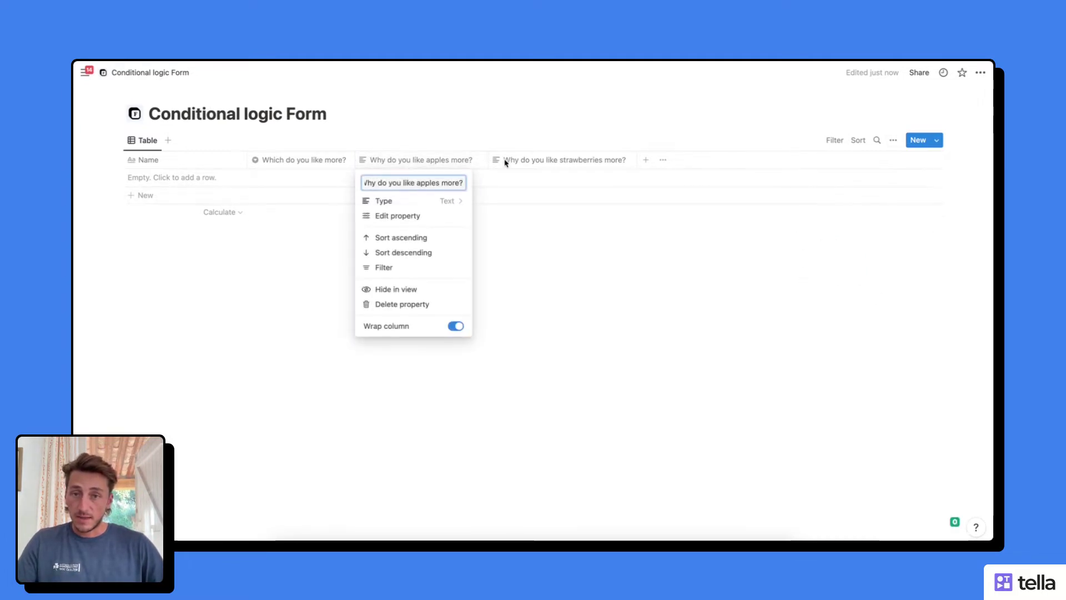
pyautogui.click(547, 163)
pyautogui.click(430, 167)
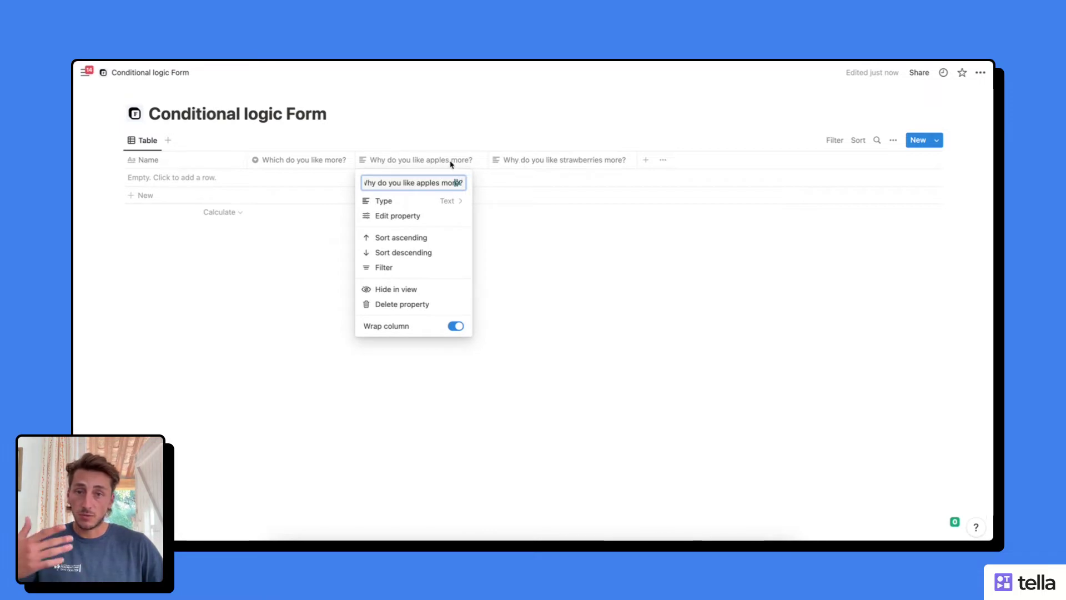
pyautogui.click(542, 160)
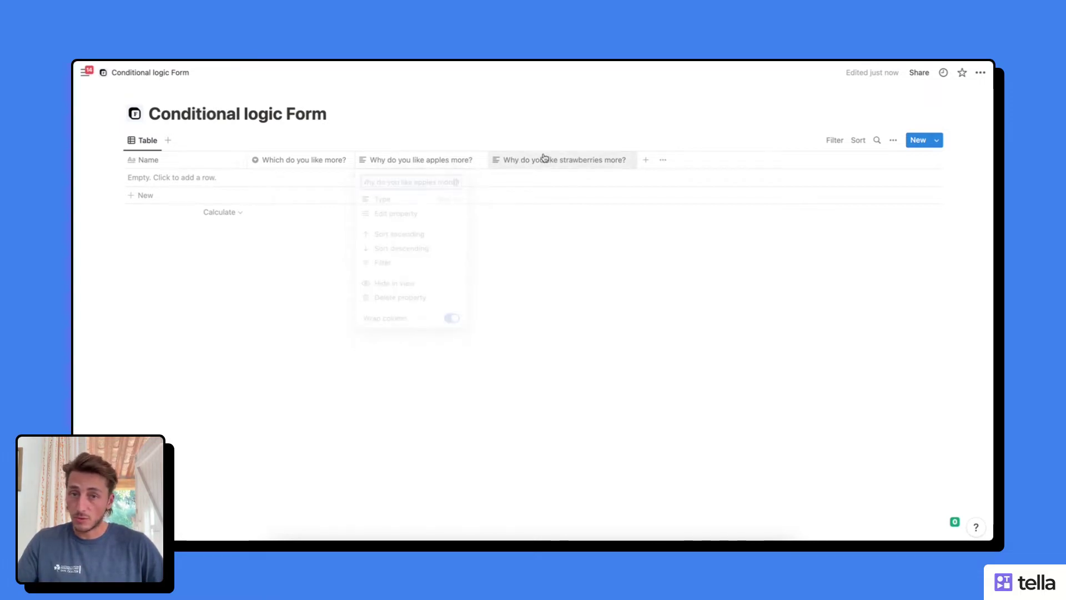
pyautogui.click(542, 160)
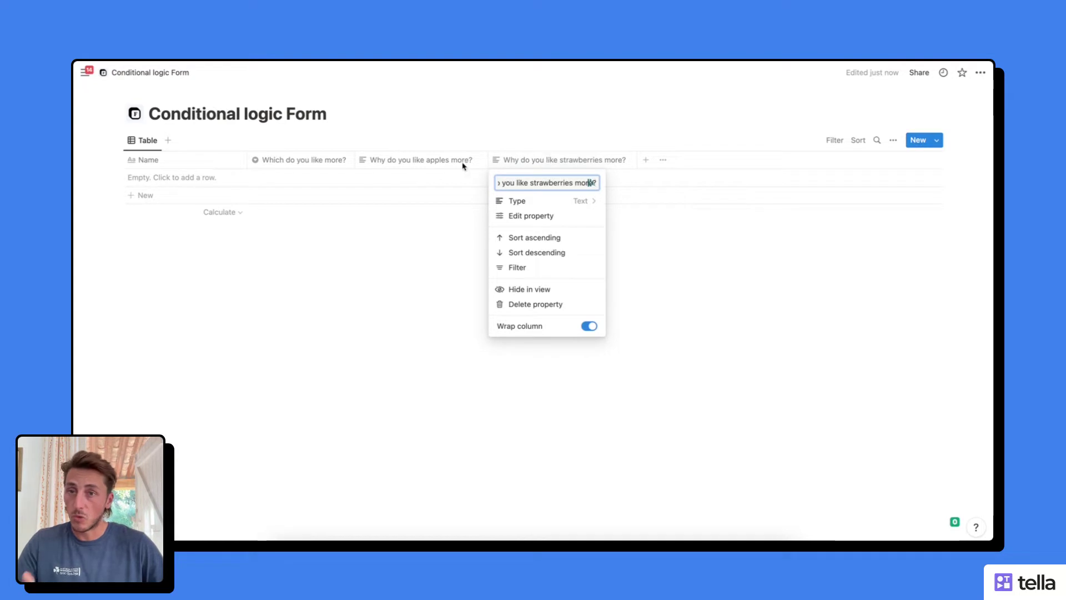
pyautogui.click(498, 120)
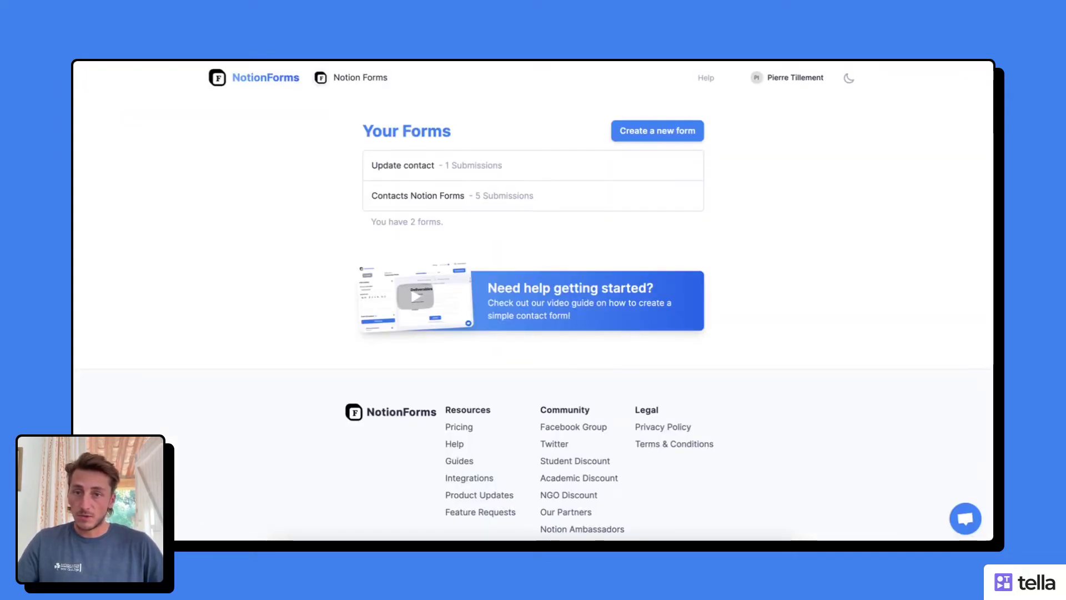
# Start a new form built on the Conditional logic Form database and scroll to Form Structure
pyautogui.click(657, 130)
pyautogui.click(158, 175)
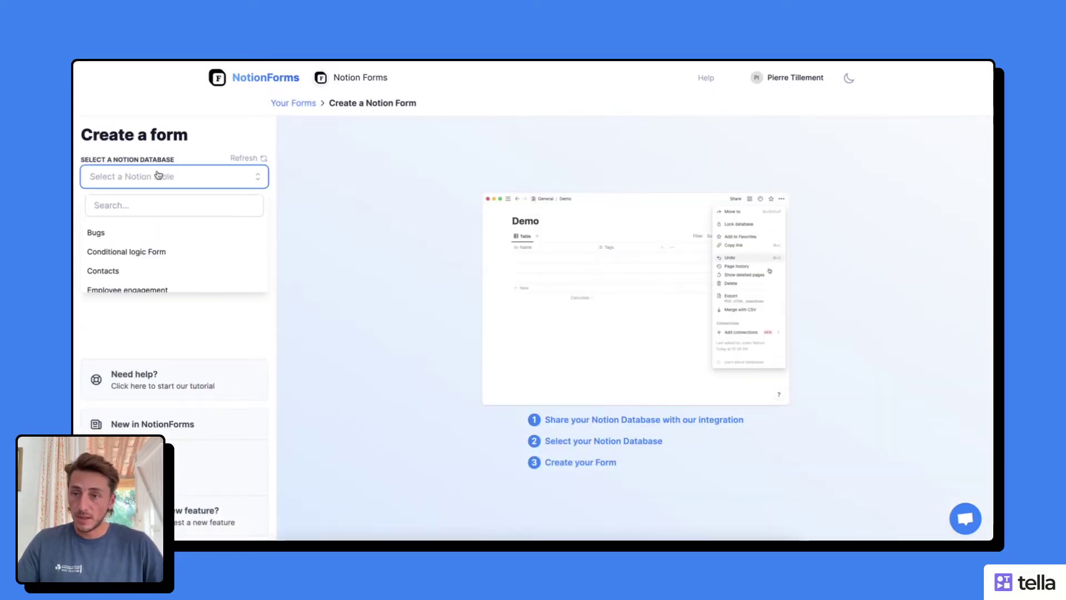
pyautogui.click(131, 253)
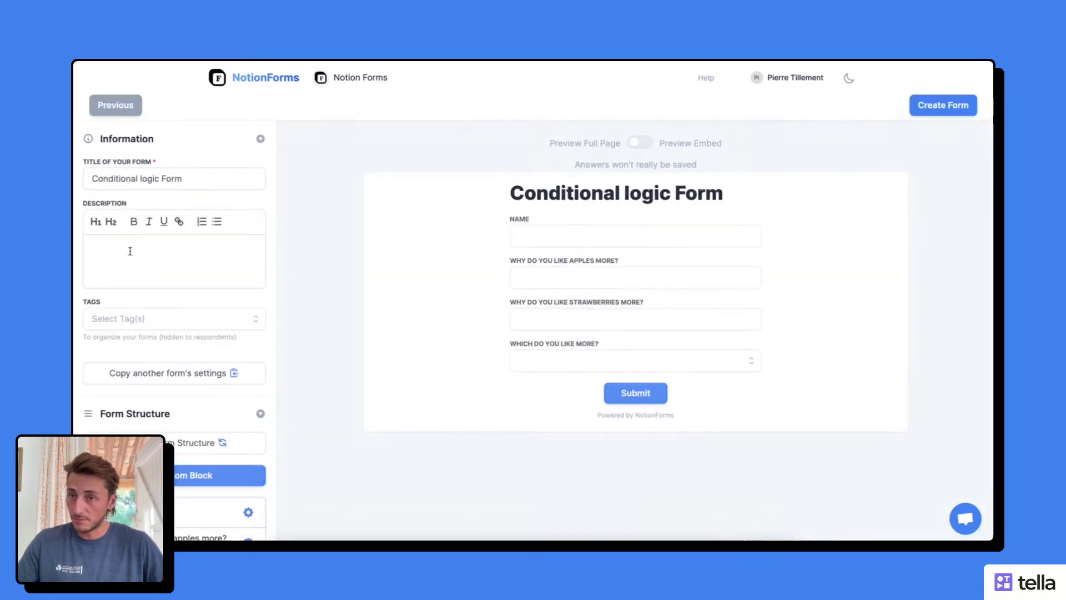
pyautogui.scroll(-5, 167, 254)
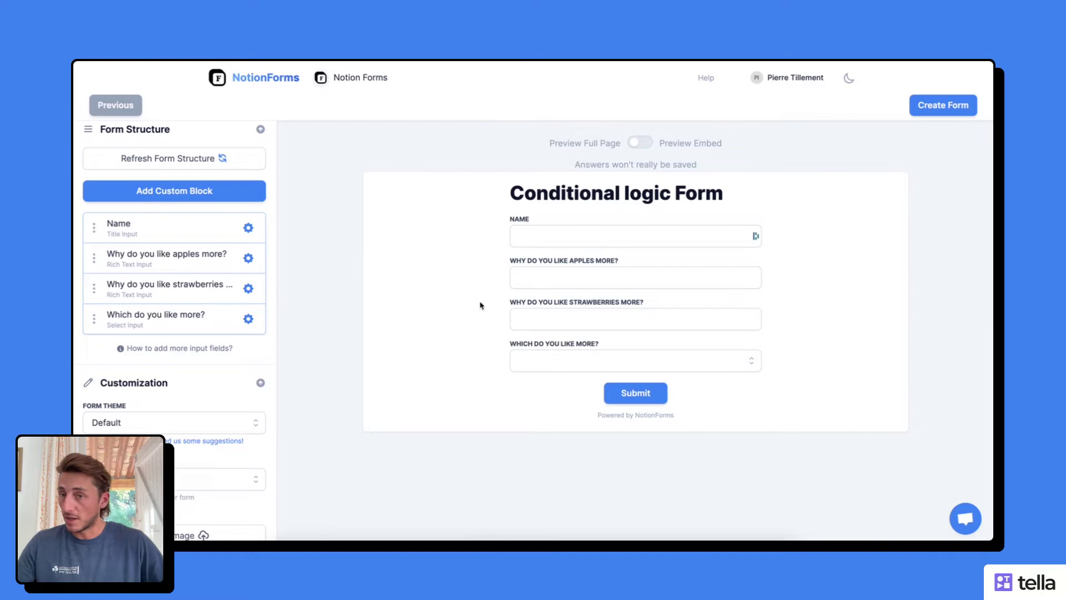
# Move Which do you like more? to second place and hide the apples and strawberries questions
pyautogui.moveTo(113, 317)
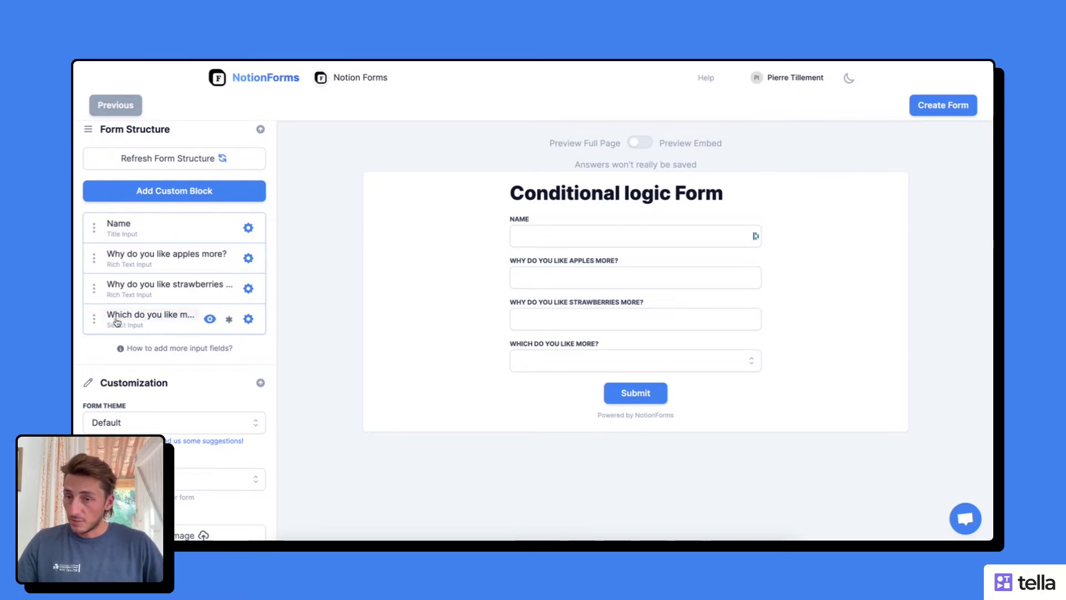
pyautogui.moveTo(92, 320); pyautogui.dragTo(87, 257)
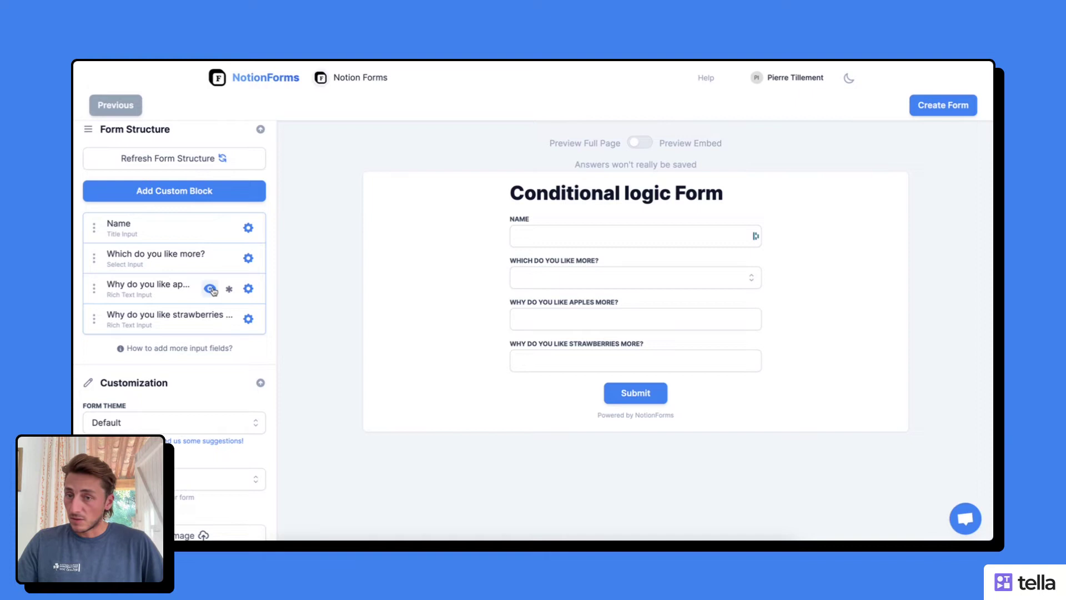
pyautogui.click(209, 288)
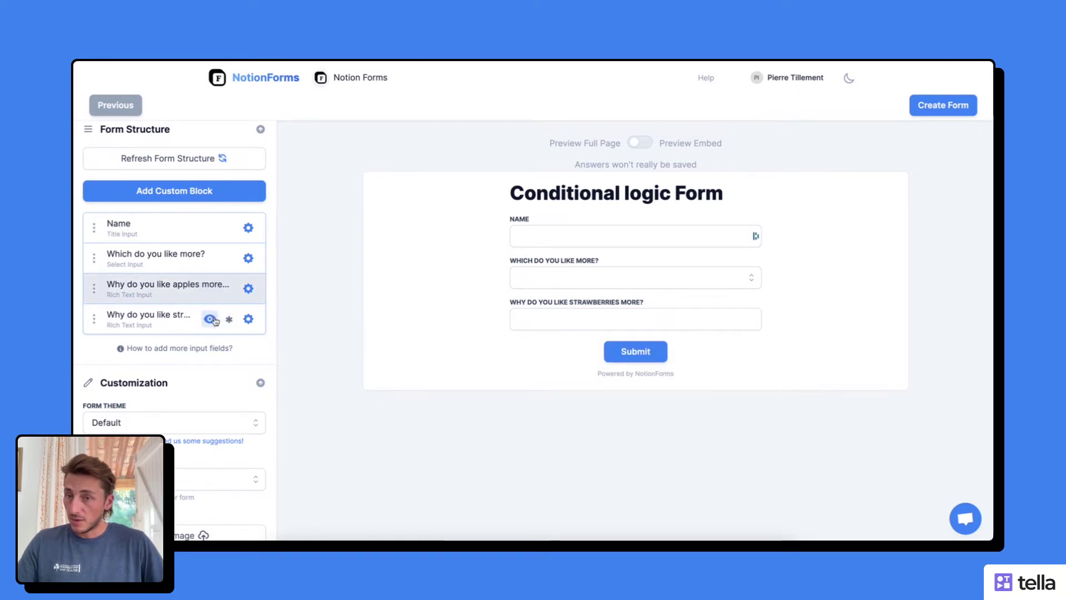
pyautogui.click(210, 321)
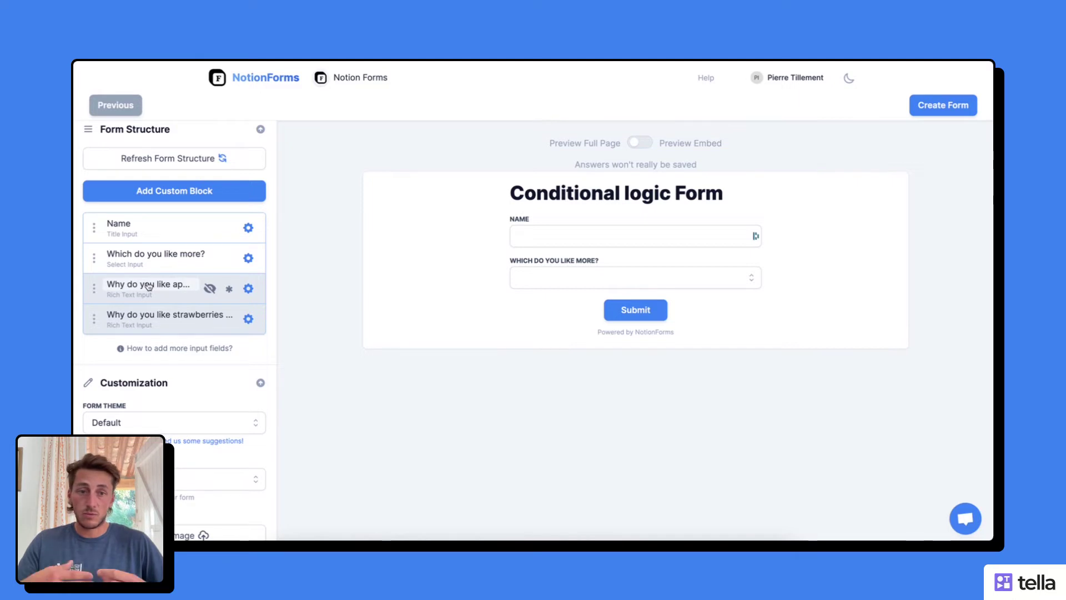
pyautogui.moveTo(180, 259)
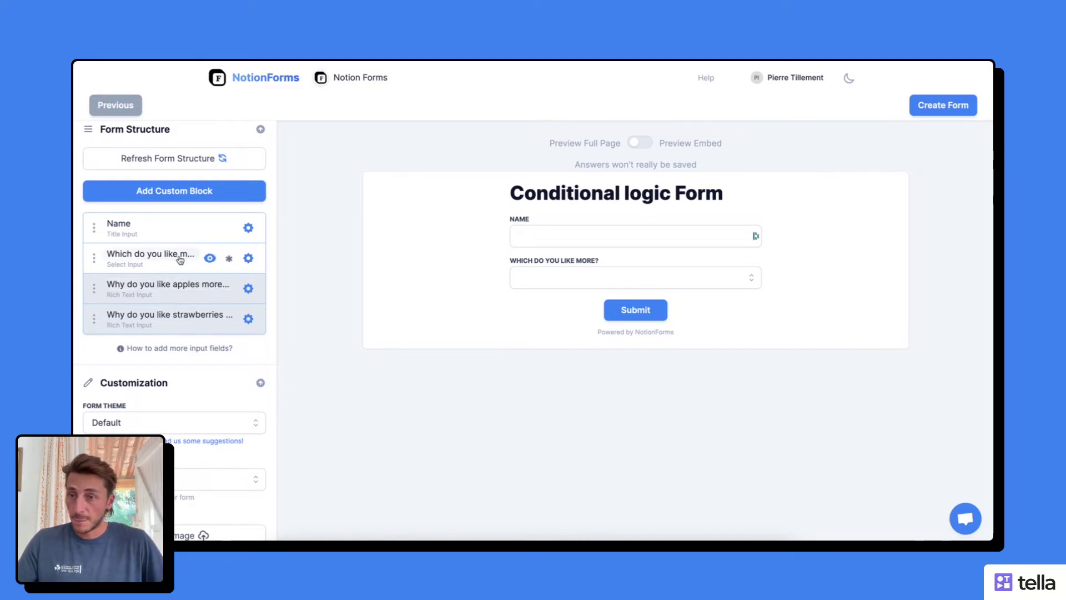
pyautogui.moveTo(242, 288)
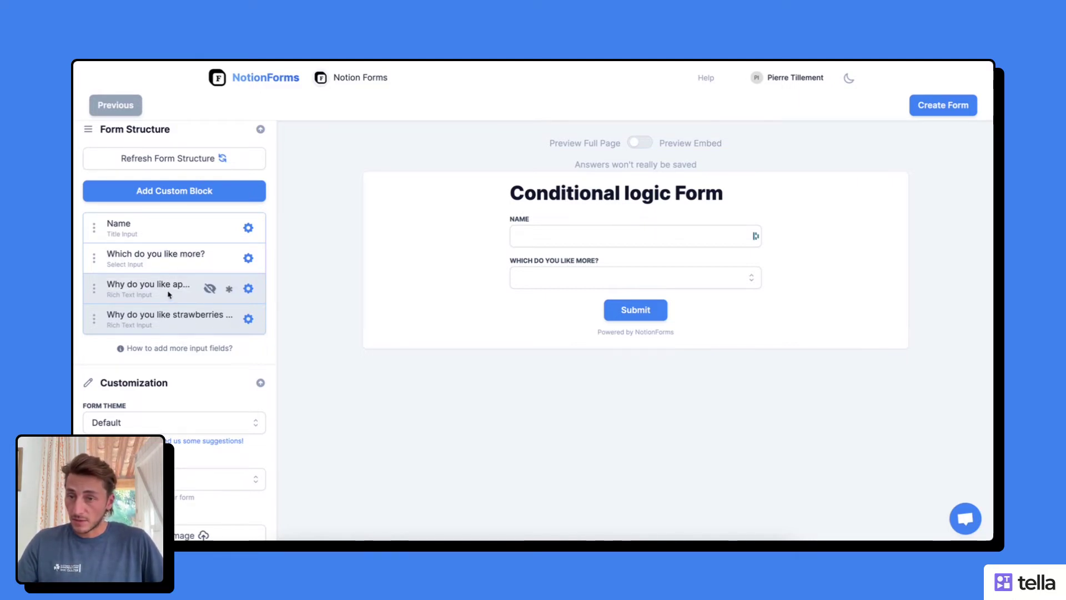
# Give the apples question a logic condition: Which do you like more? equals Apple
pyautogui.click(248, 290)
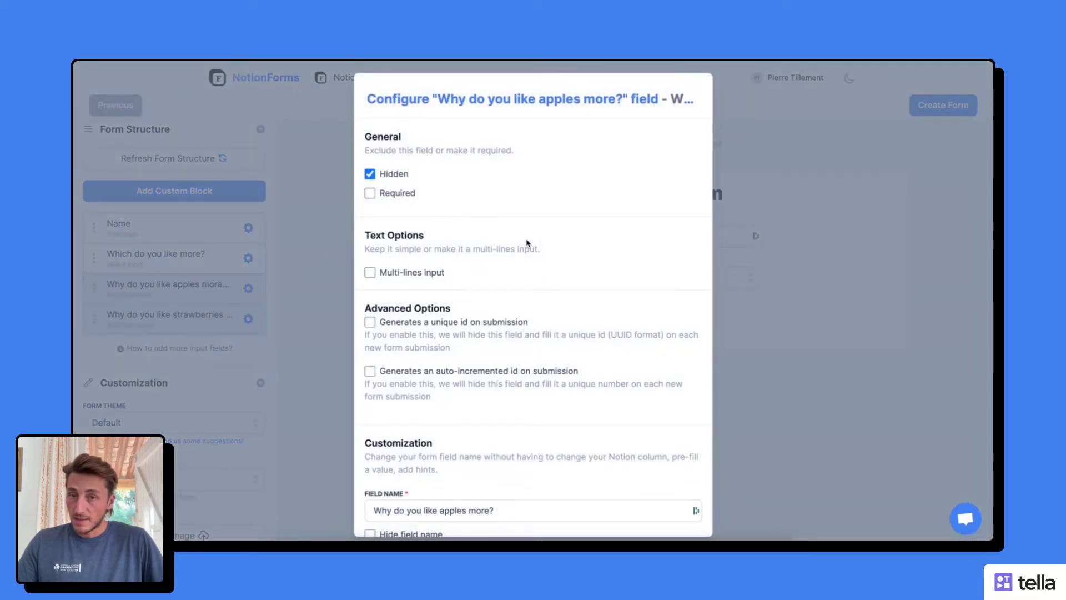
pyautogui.scroll(-10, 494, 254)
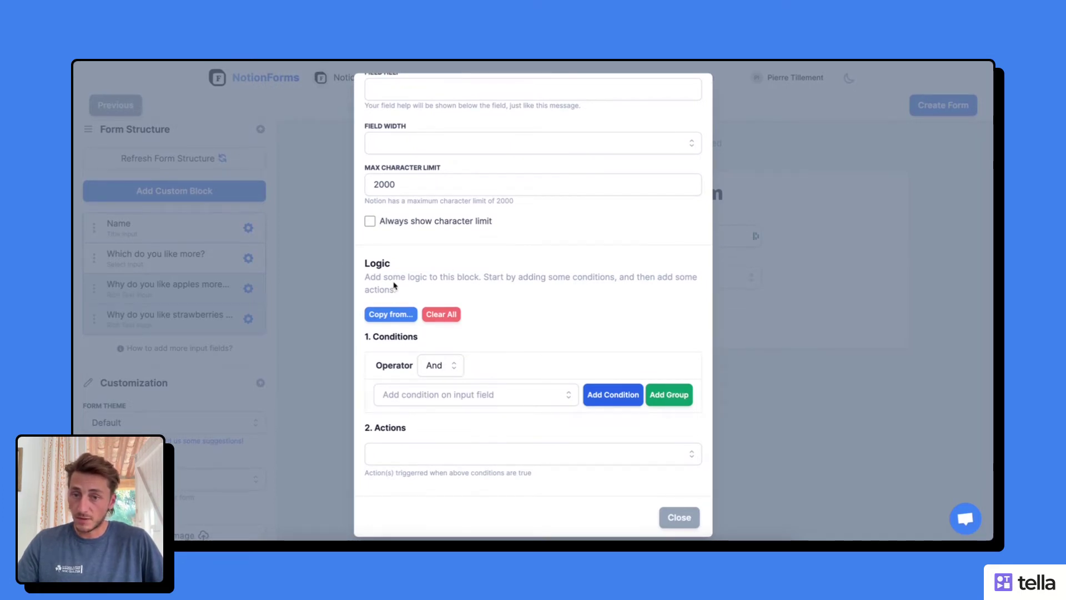
pyautogui.click(442, 404)
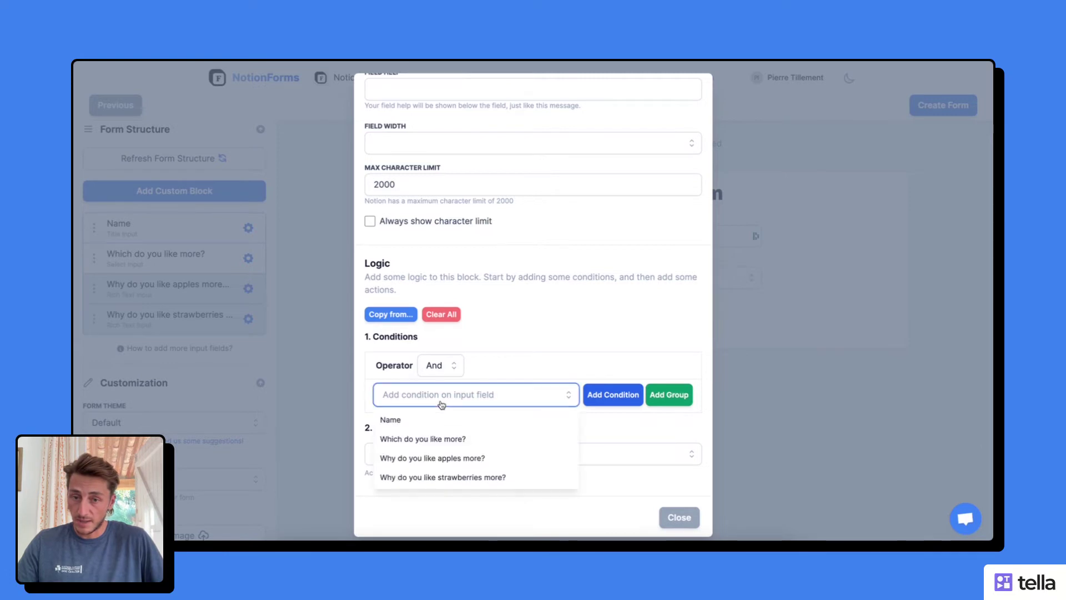
pyautogui.click(432, 439)
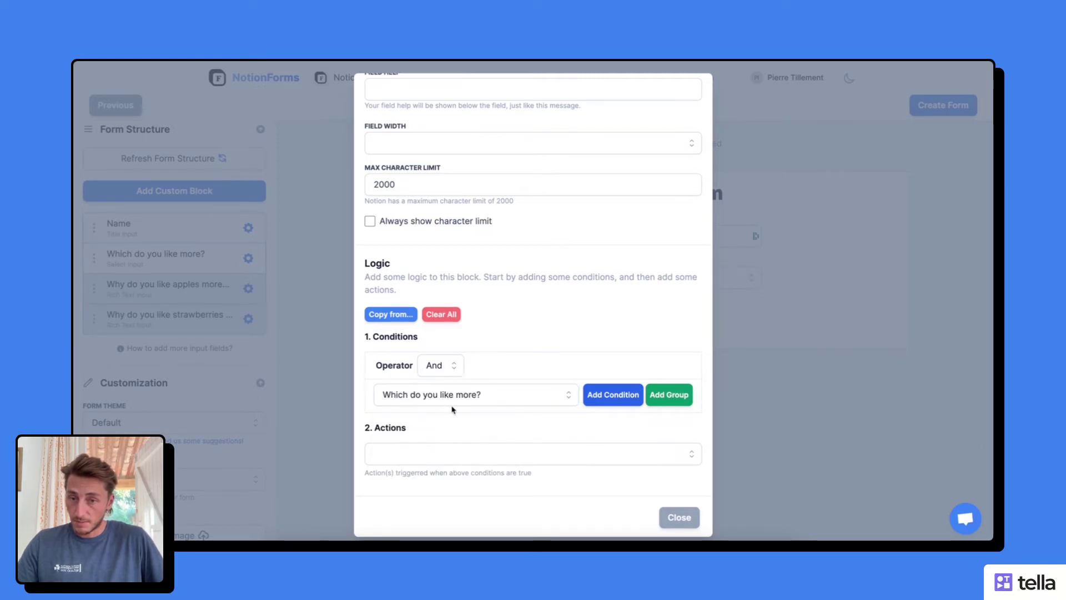
pyautogui.click(593, 394)
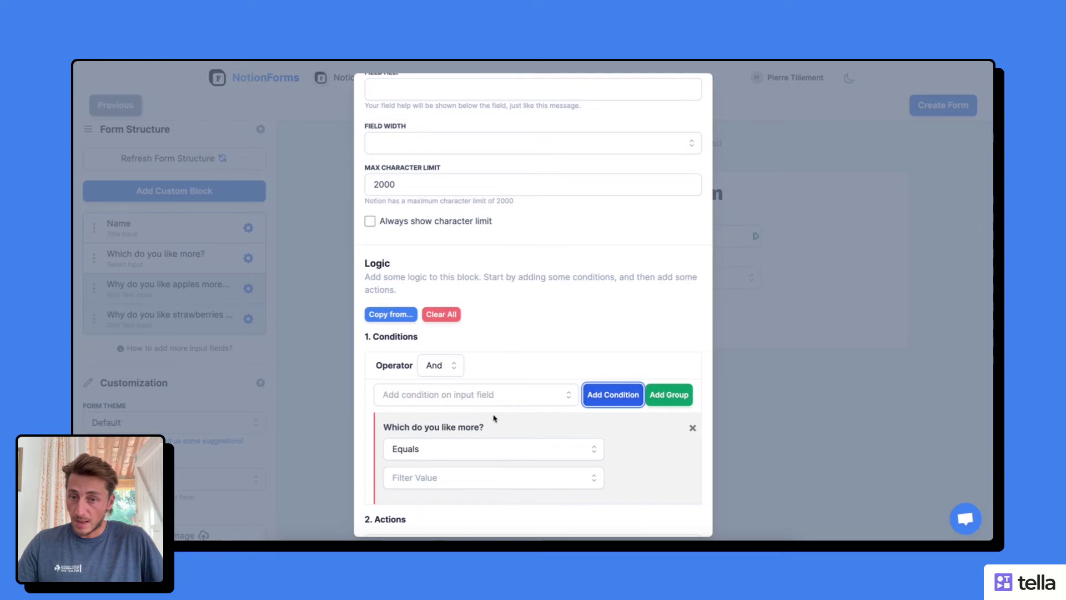
pyautogui.click(431, 395)
pyautogui.click(430, 439)
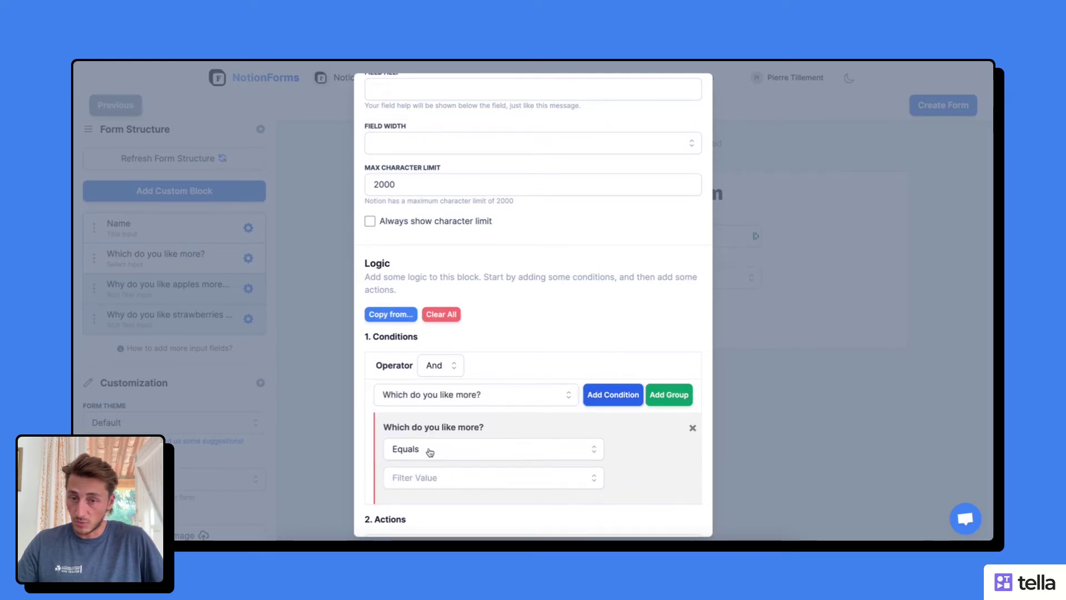
pyautogui.click(420, 476)
pyautogui.click(423, 502)
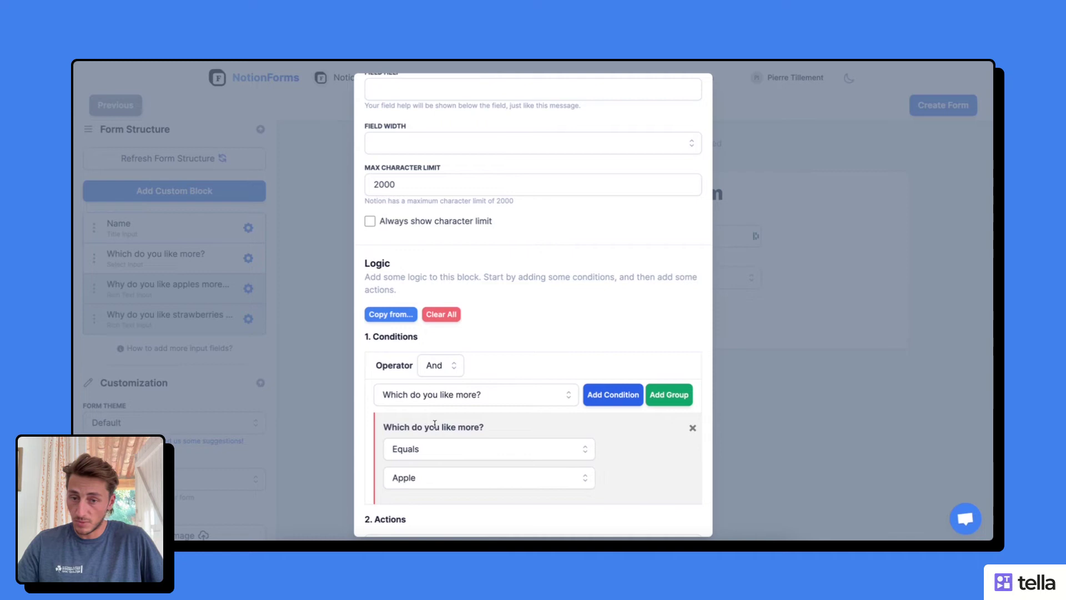
# Set the apples rule's actions to Show Block and Require answer
pyautogui.scroll(-2, 436, 426)
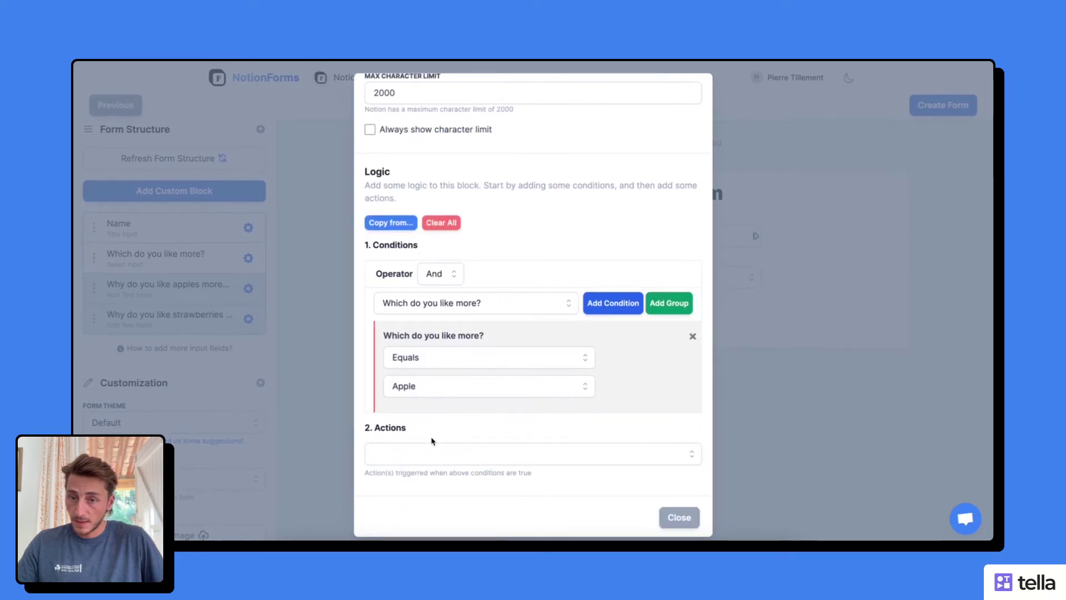
pyautogui.click(434, 462)
pyautogui.click(424, 483)
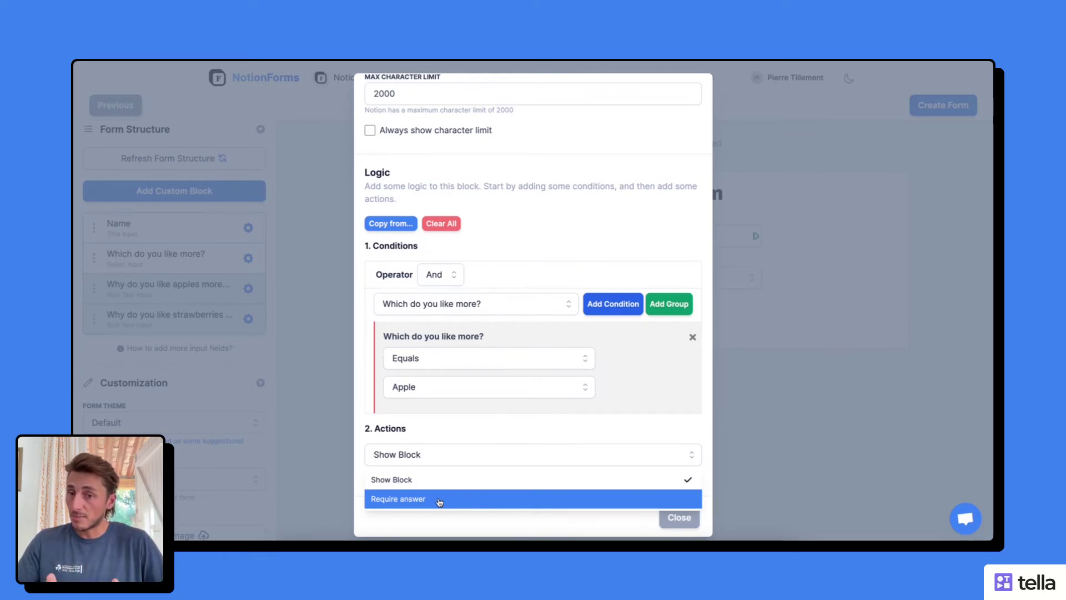
pyautogui.click(439, 500)
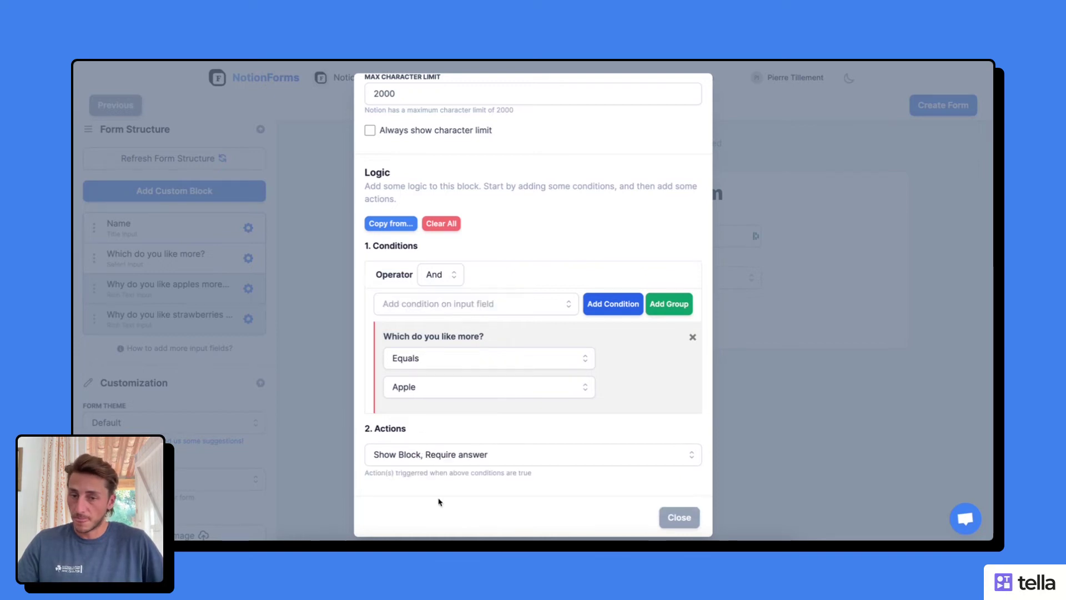
# Give the strawberries question a condition: Which do you like more? equals Strawberries
pyautogui.click(679, 517)
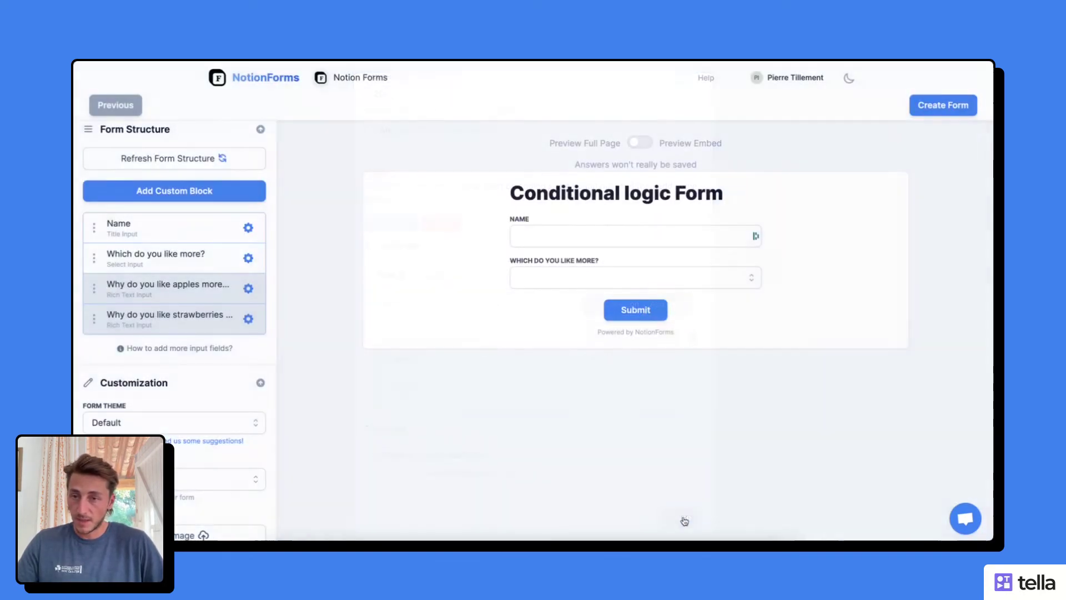
pyautogui.click(248, 319)
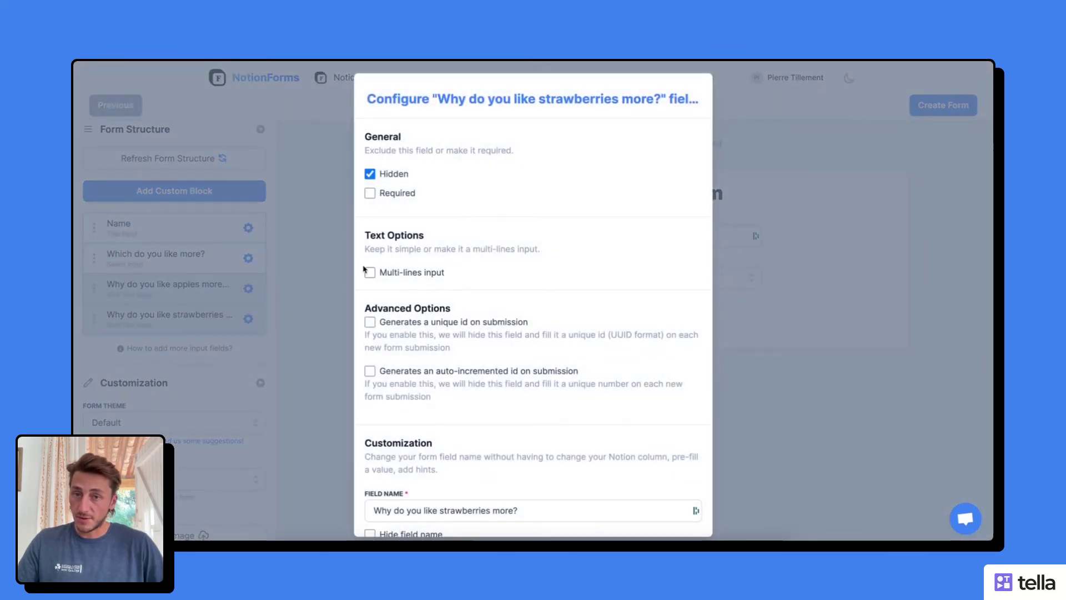
pyautogui.scroll(-8, 430, 304)
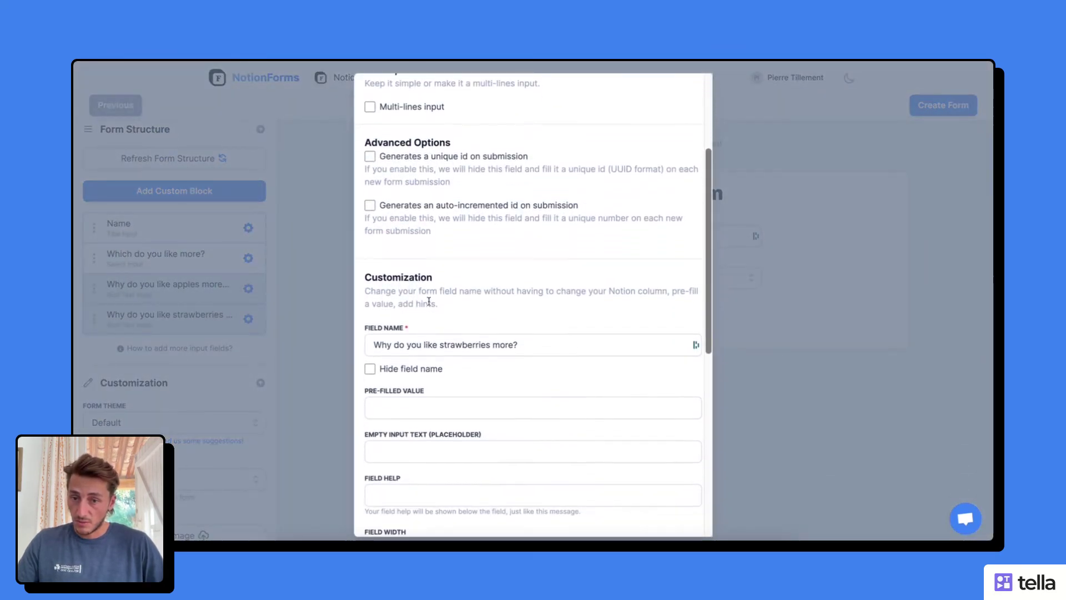
pyautogui.scroll(-2, 436, 296)
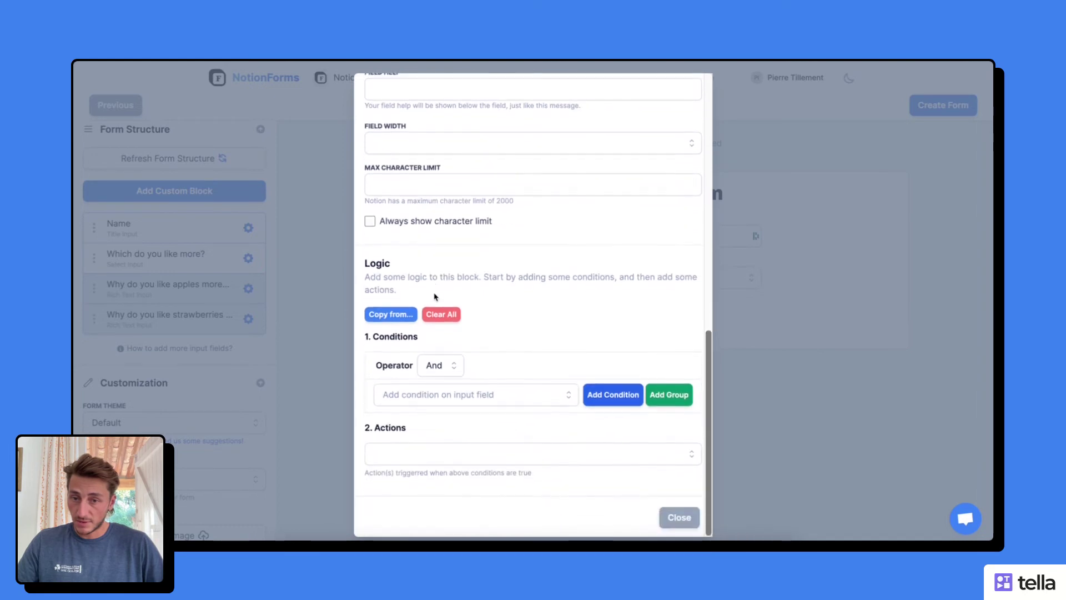
pyautogui.click(431, 394)
pyautogui.click(439, 438)
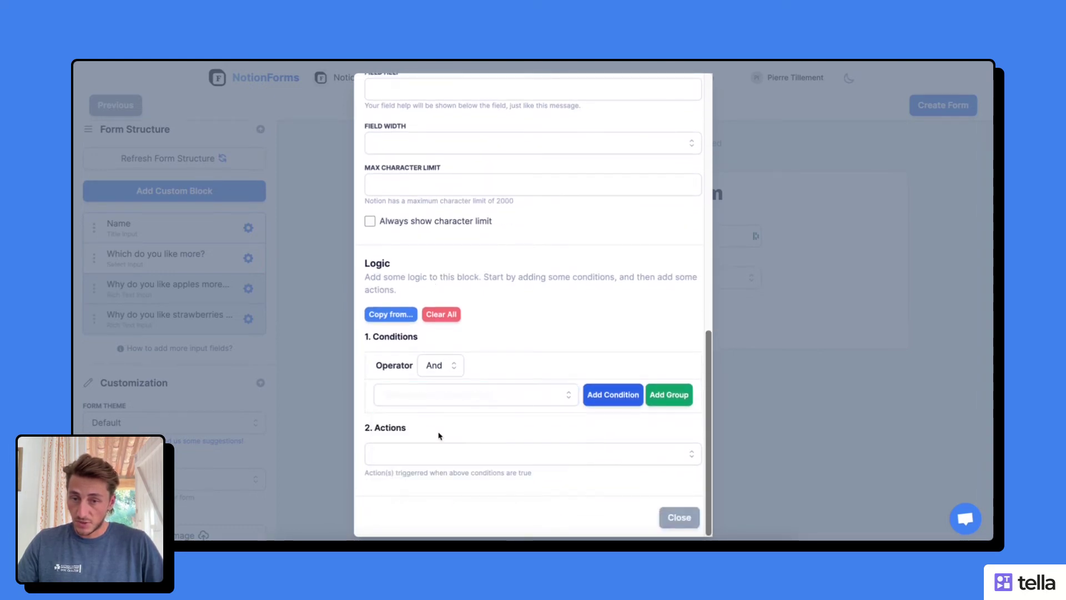
pyautogui.click(607, 399)
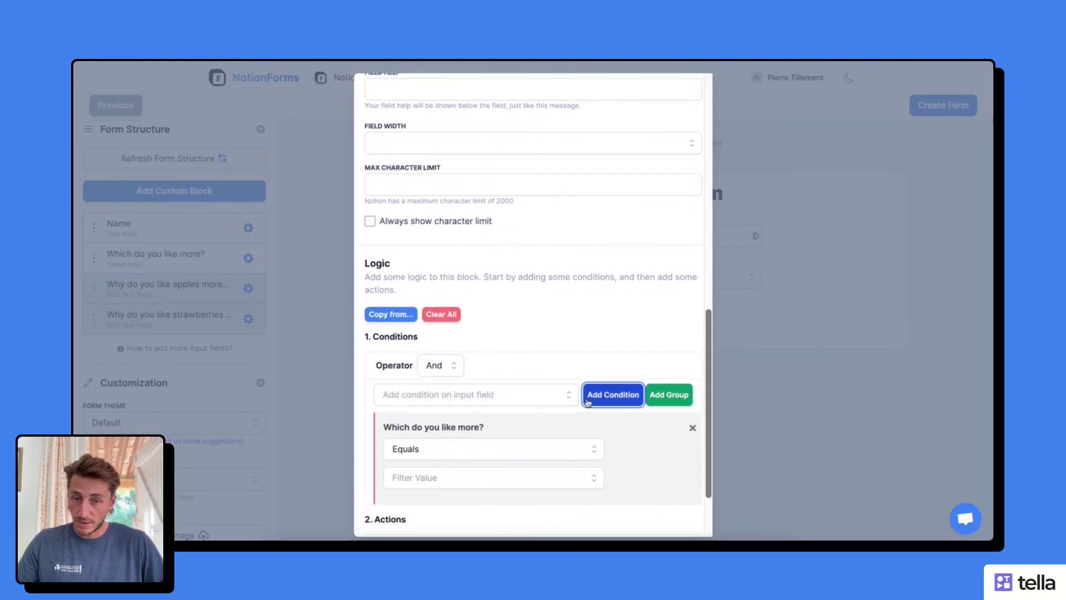
pyautogui.click(458, 400)
pyautogui.click(438, 438)
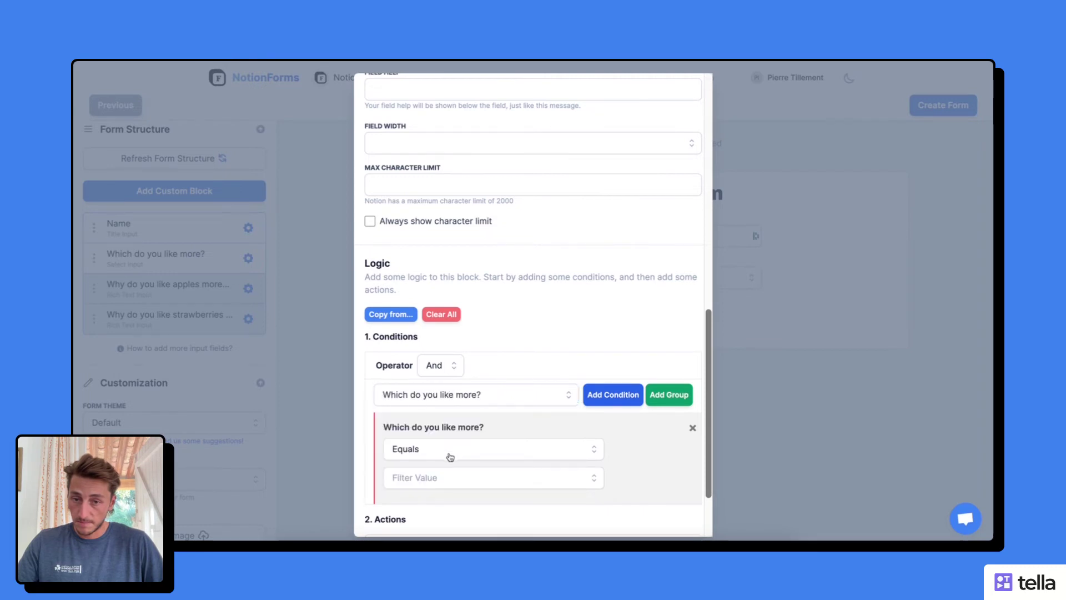
pyautogui.click(430, 479)
pyautogui.click(427, 522)
# Set the strawberries rule's actions to Show Block and Require answer, then close the settings
pyautogui.scroll(-2, 414, 488)
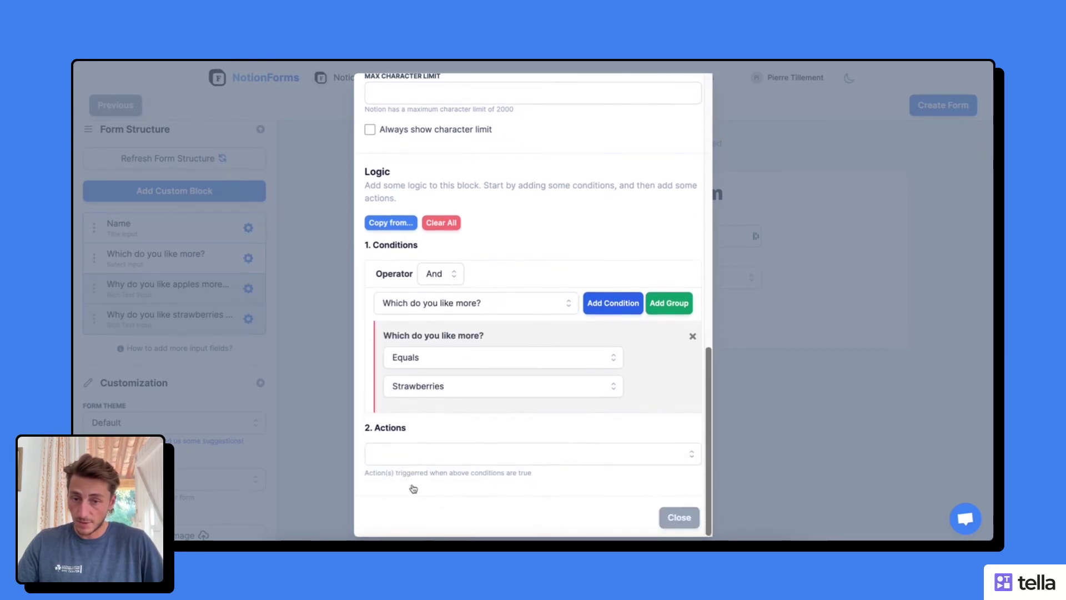
pyautogui.click(416, 464)
pyautogui.click(408, 479)
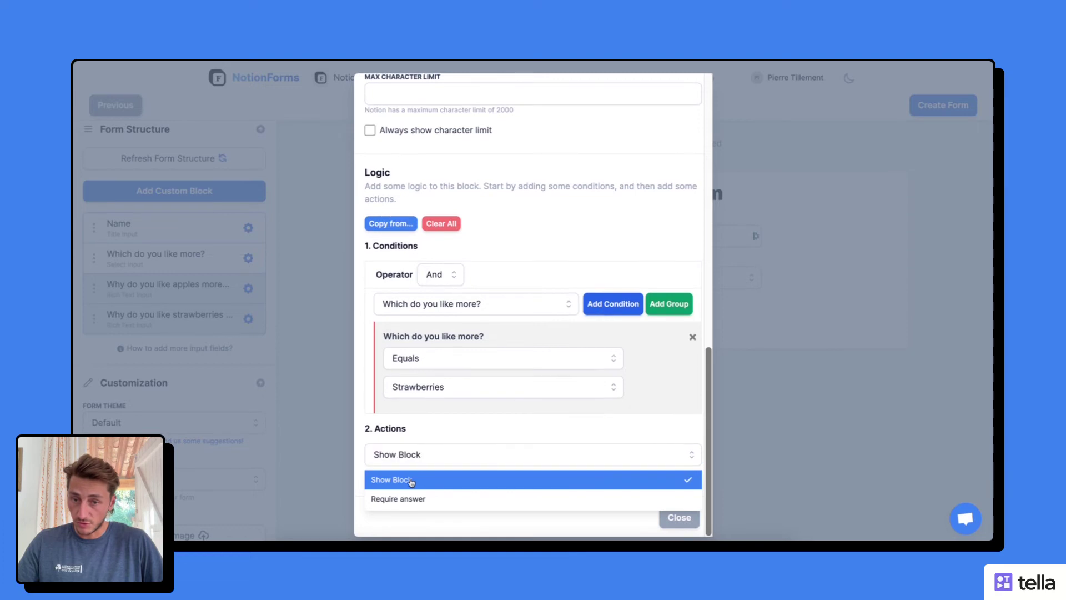
pyautogui.click(419, 500)
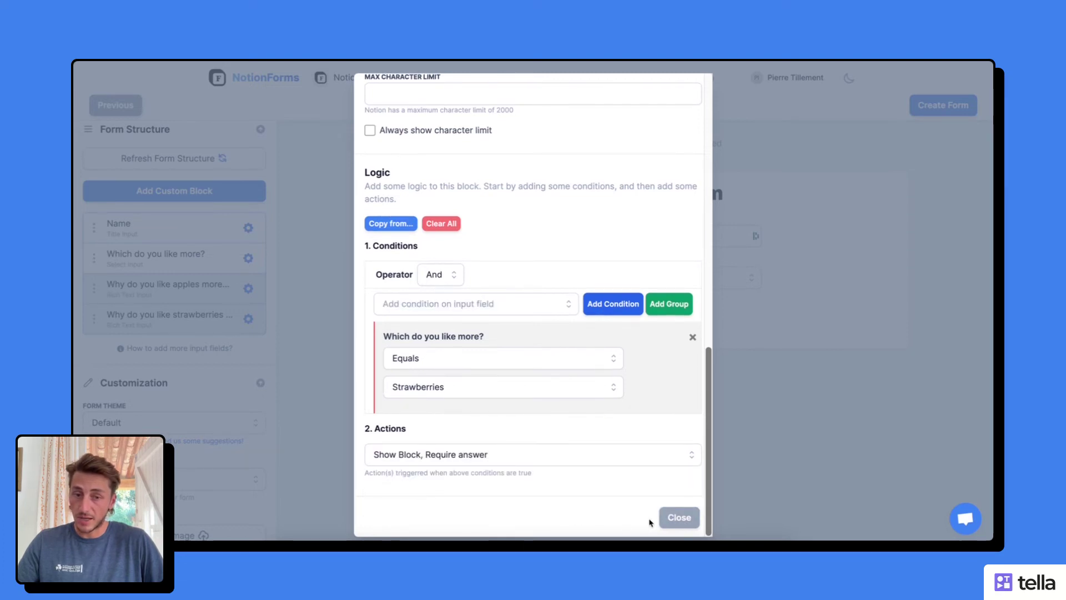
pyautogui.click(678, 518)
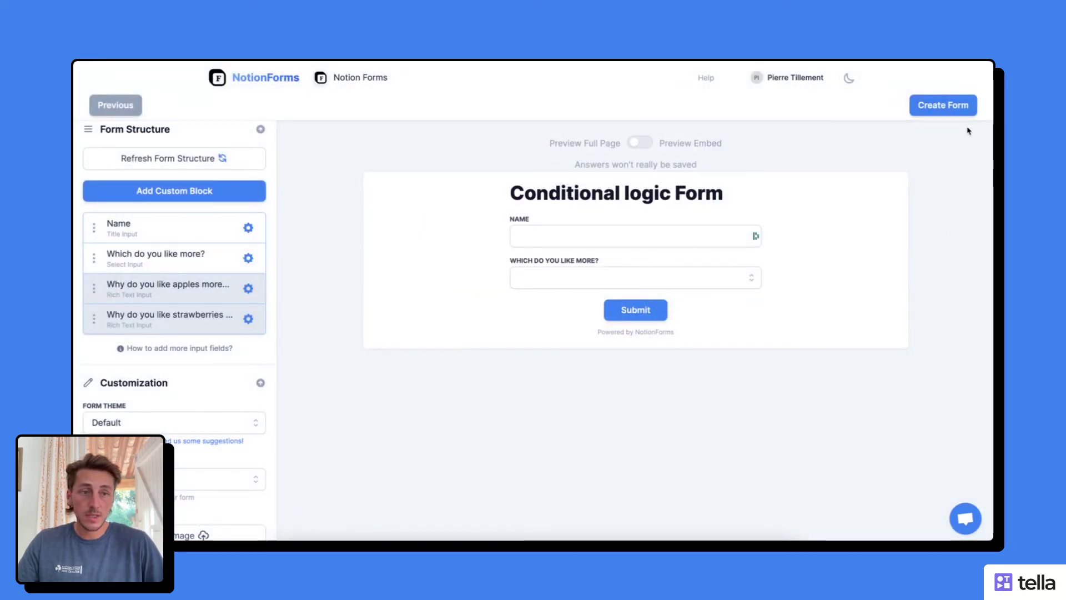
# Create the form, copy its public link and load the live form in a new tab
pyautogui.click(938, 109)
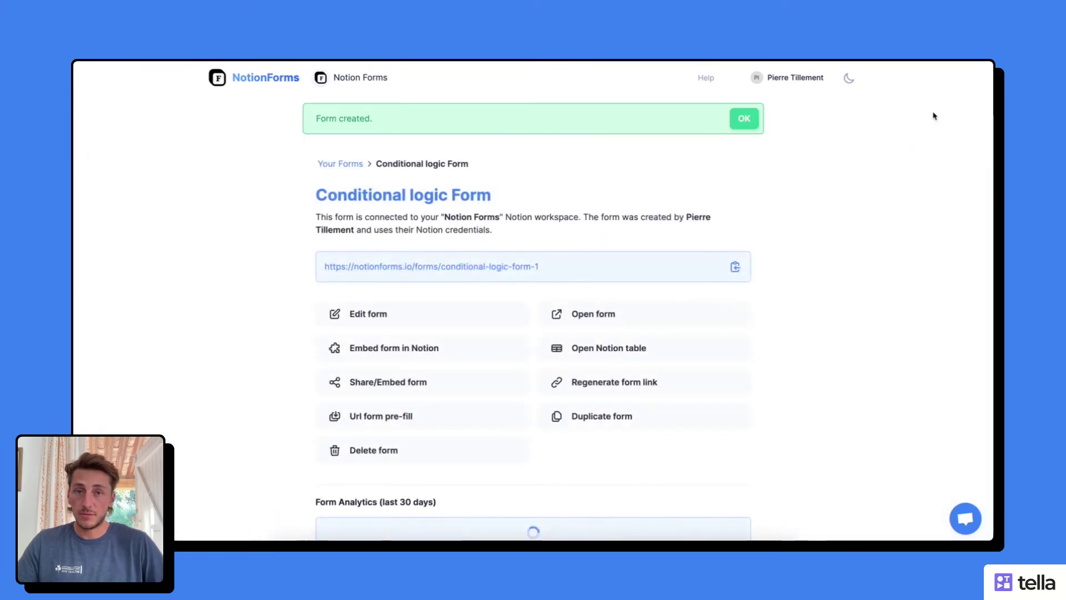
pyautogui.click(735, 267)
pyautogui.press('super+t')
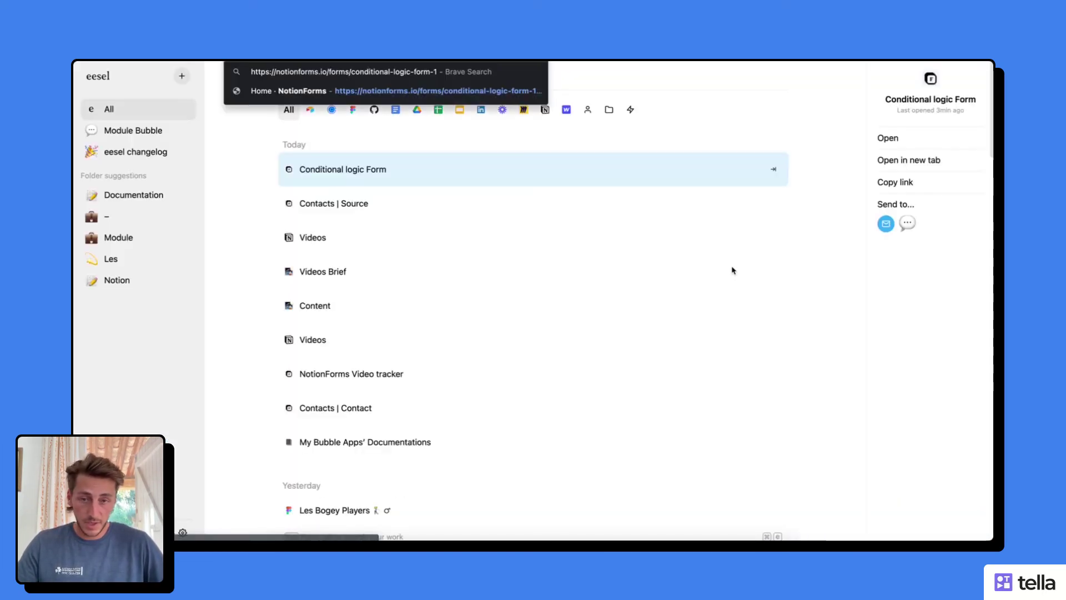
pyautogui.press('Return')
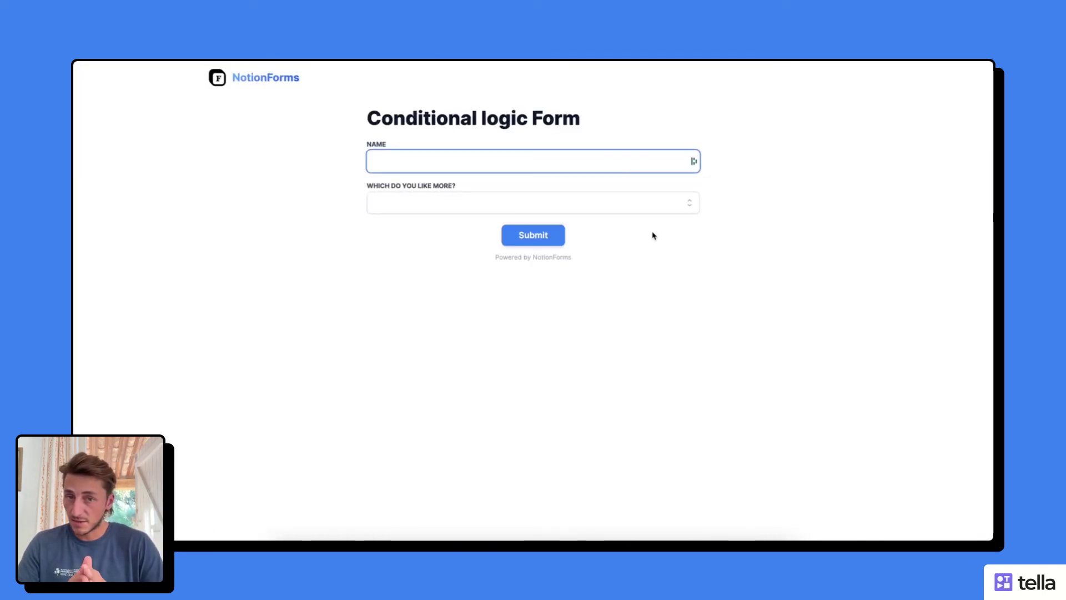
# Fill in a name, choose Strawberries, answer 'Because they are red' and submit the response
pyautogui.write('Pierre')
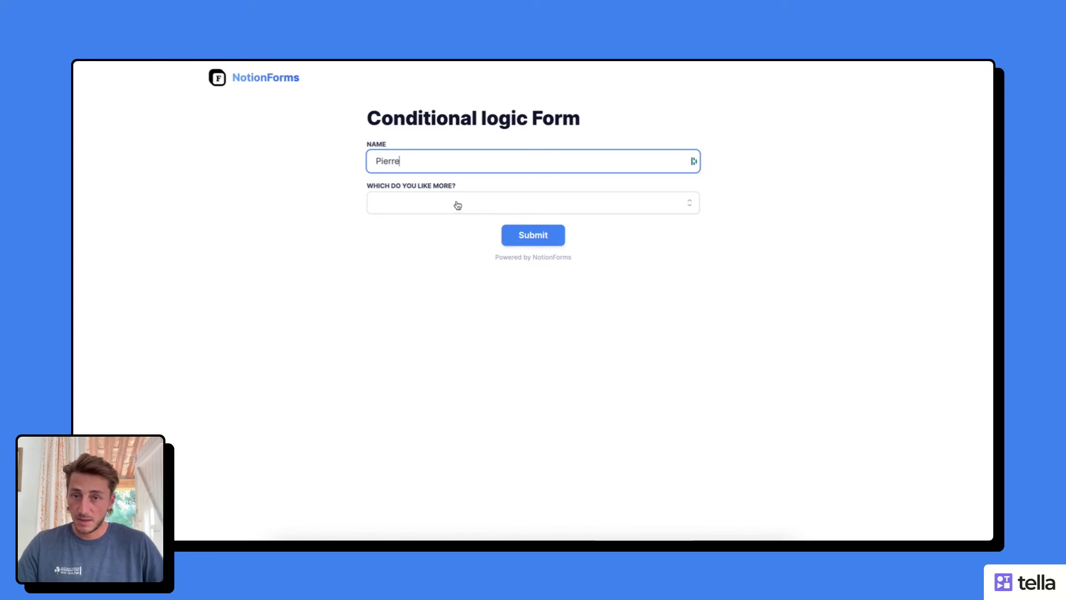
pyautogui.click(457, 205)
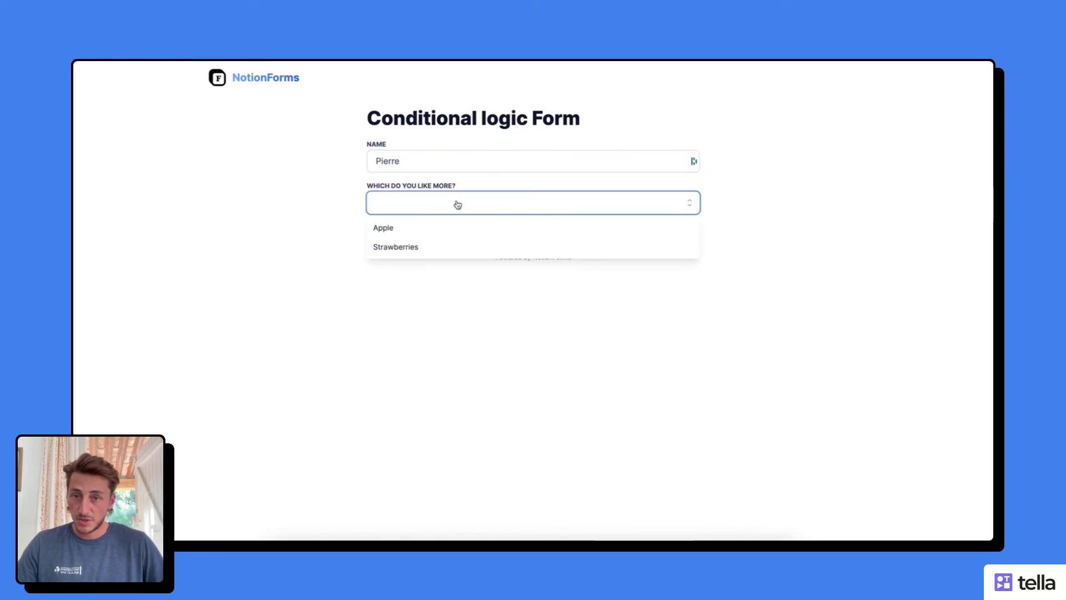
pyautogui.click(417, 252)
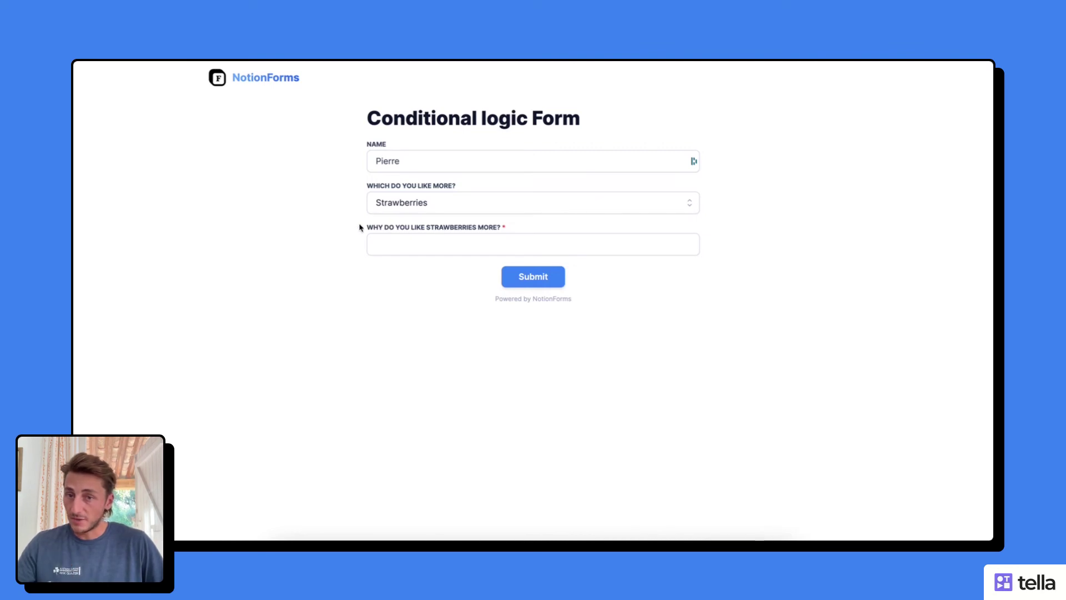
pyautogui.click(463, 238)
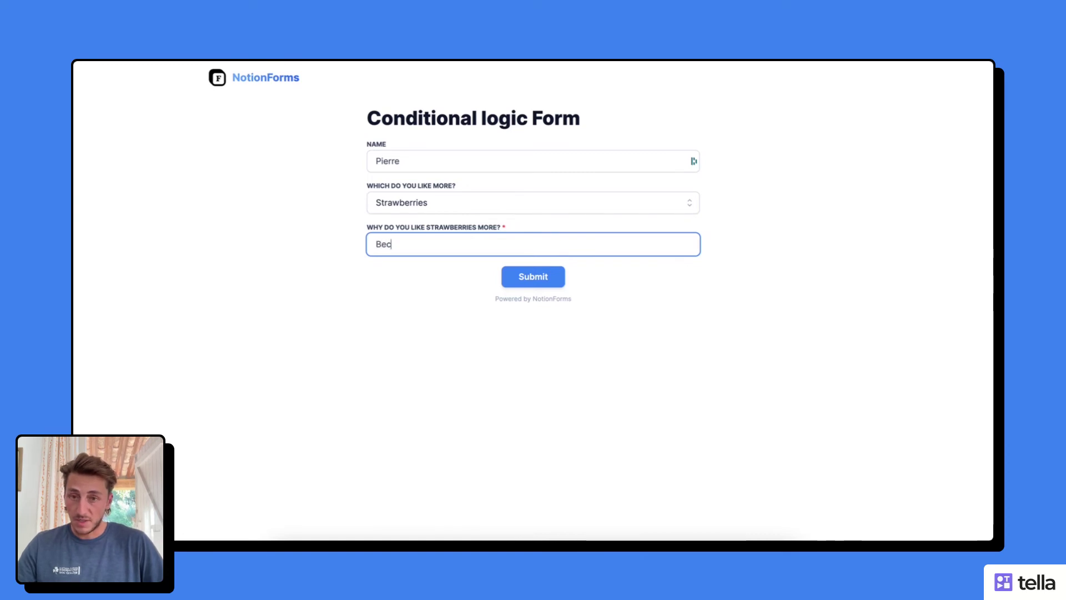
pyautogui.write('y al')
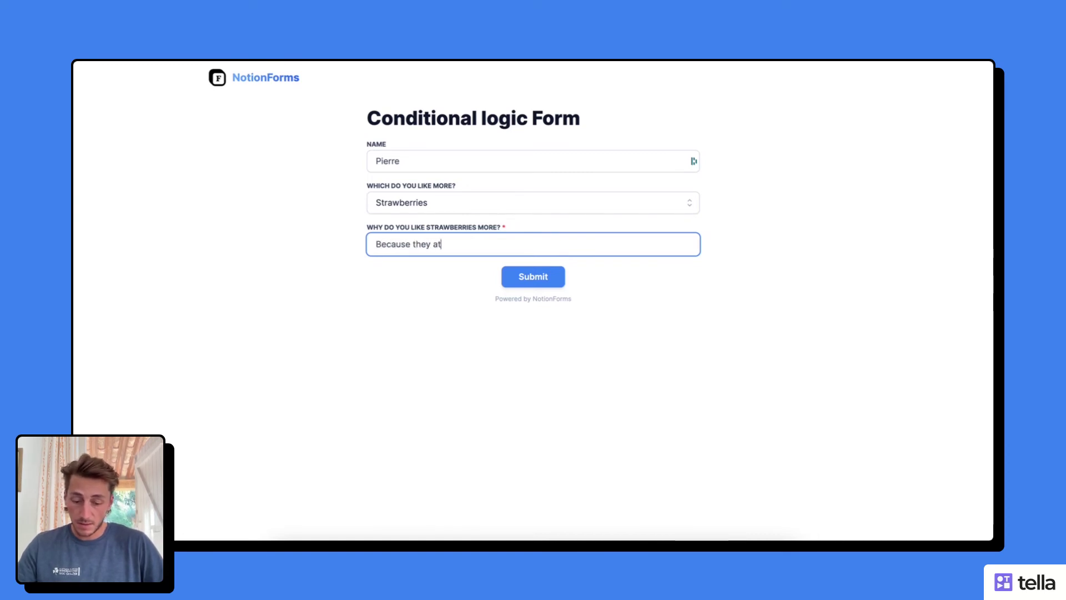
pyautogui.press('BackSpace')
pyautogui.write('re red')
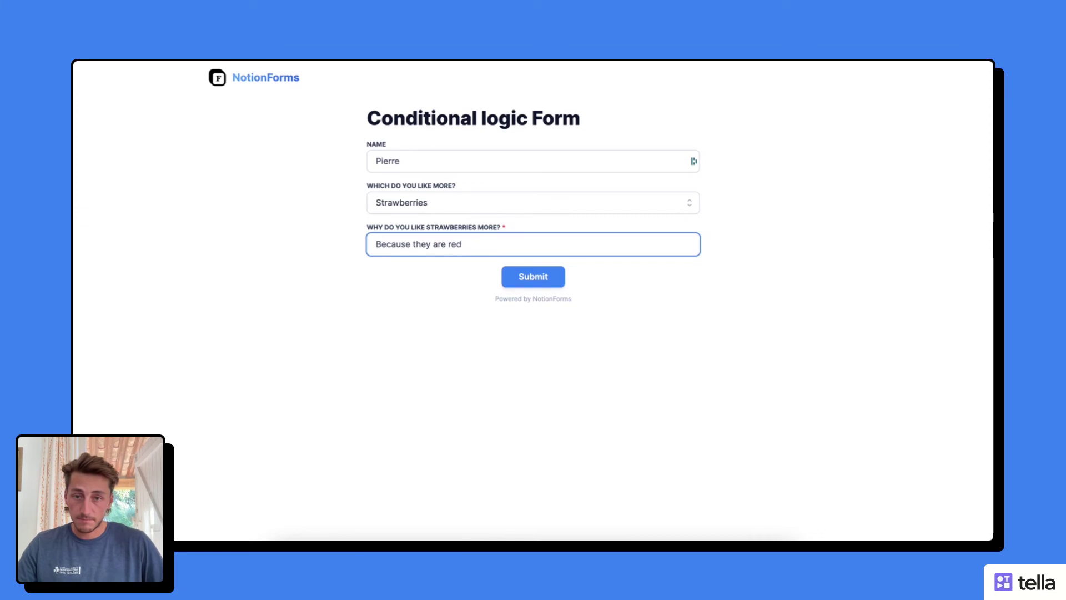
pyautogui.click(541, 272)
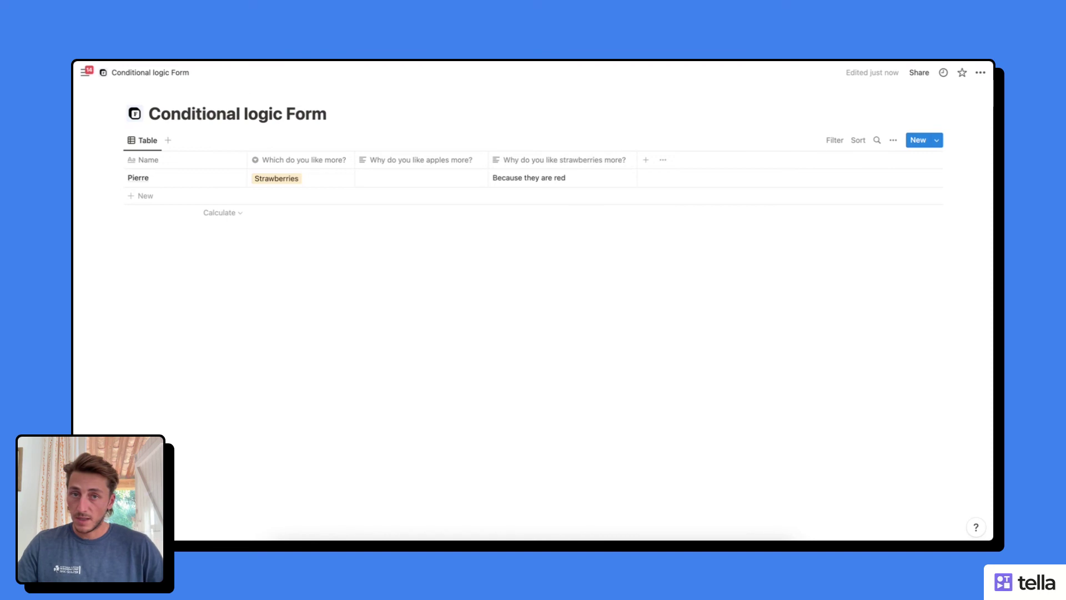
# Reload the form's public link to get a blank form for a new response
pyautogui.hotkey('ctrl', 'Tab')
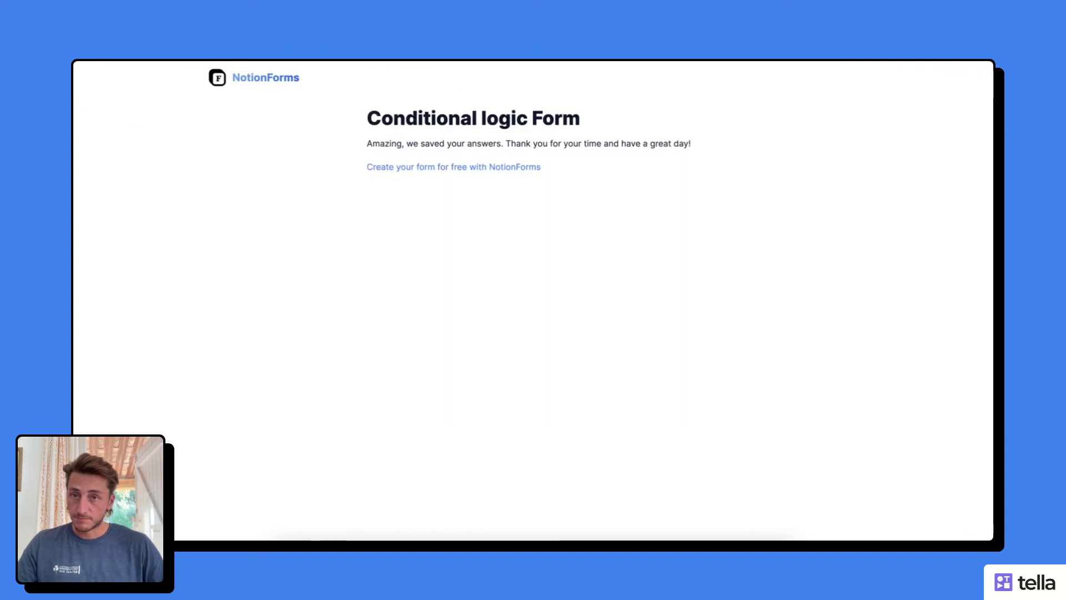
pyautogui.hotkey('ctrl', 'Tab')
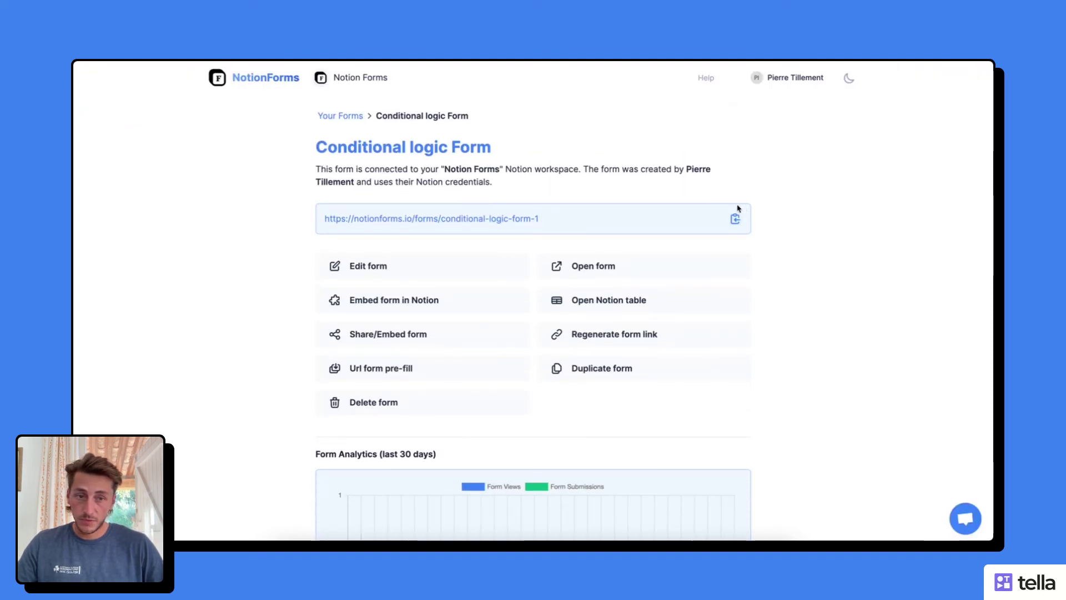
pyautogui.hotkey('ctrl', 'Tab')
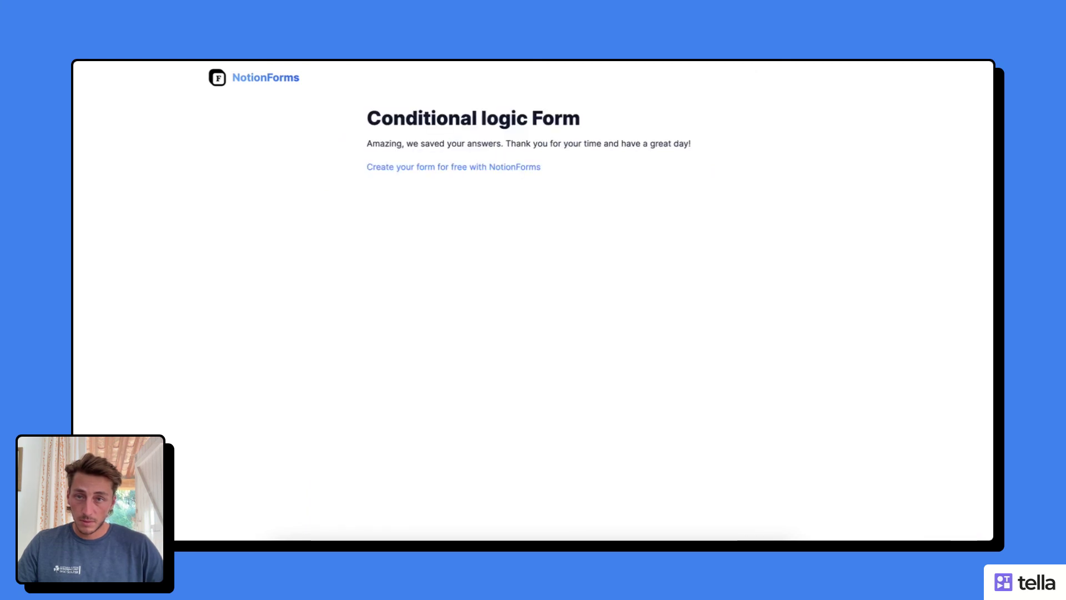
pyautogui.hotkey('ctrl', 'l')
pyautogui.write('https://notionforms.io/forms/conditional-logic-form-1')
pyautogui.press('Return')
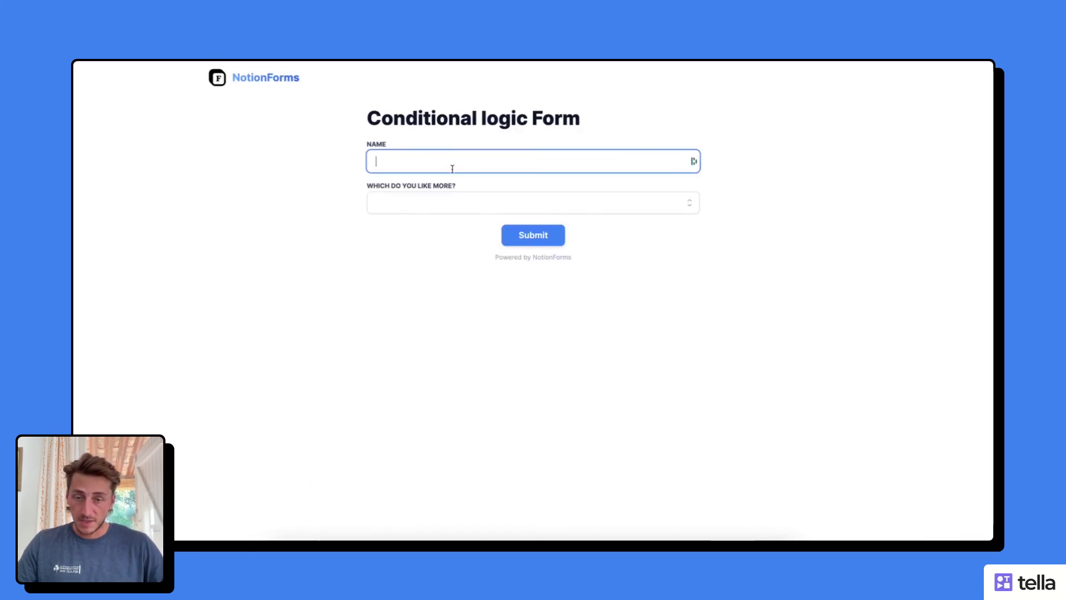
# Enter a name, choose Apple, answer 'Because they are green', submit, and check the Notion table
pyautogui.write('John')
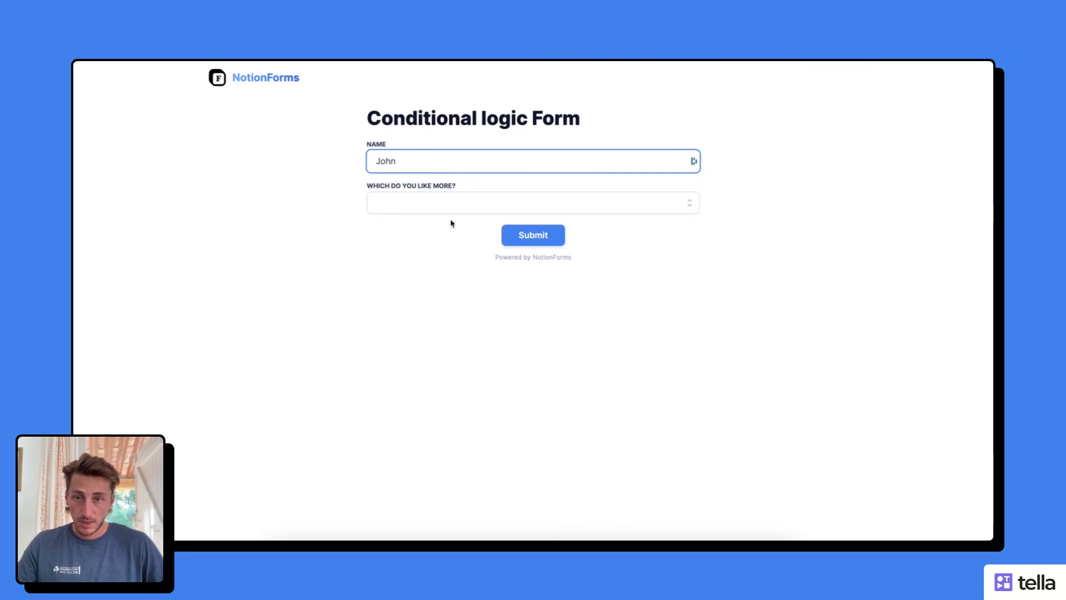
pyautogui.click(452, 209)
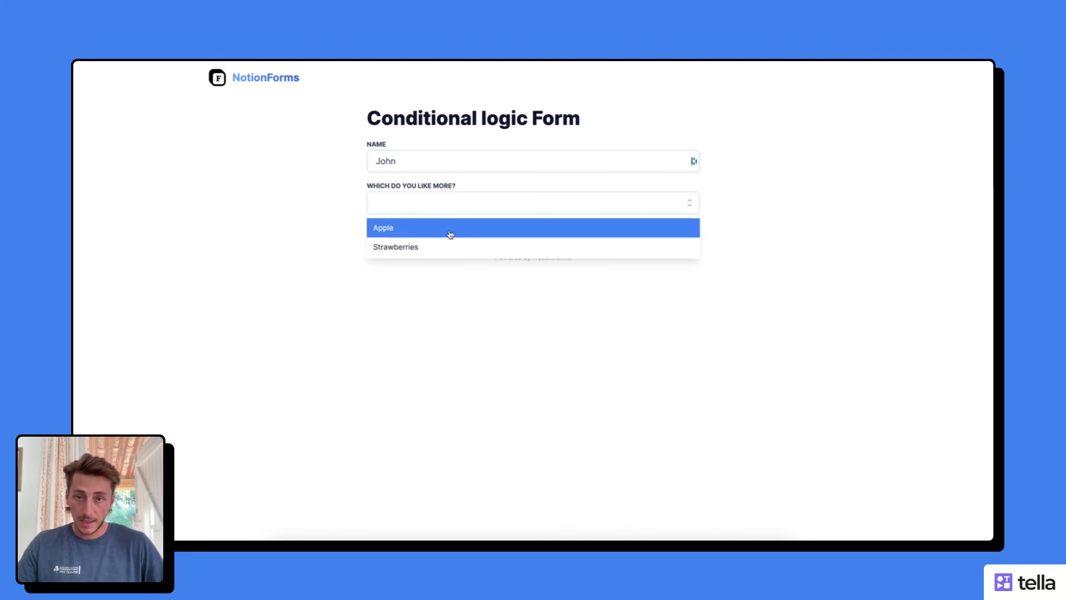
pyautogui.click(452, 231)
pyautogui.click(446, 247)
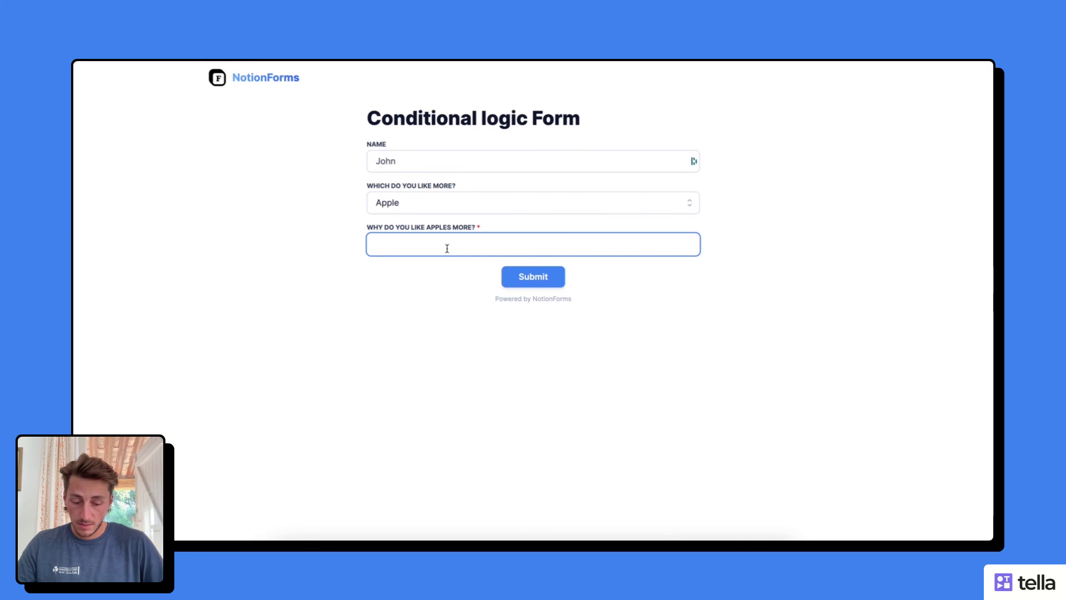
pyautogui.write('Because the')
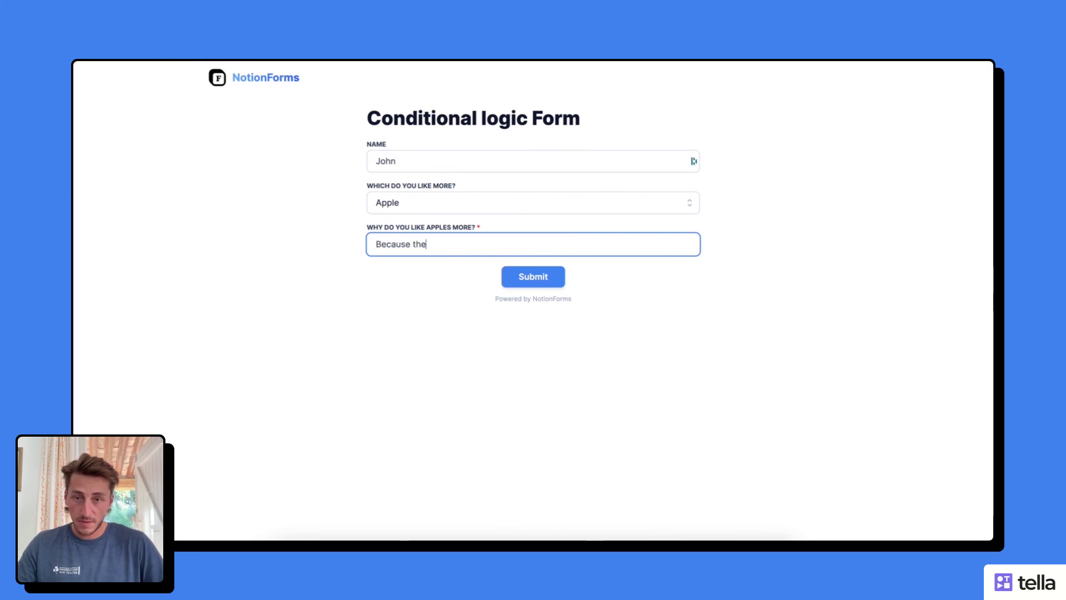
pyautogui.write('y ar')
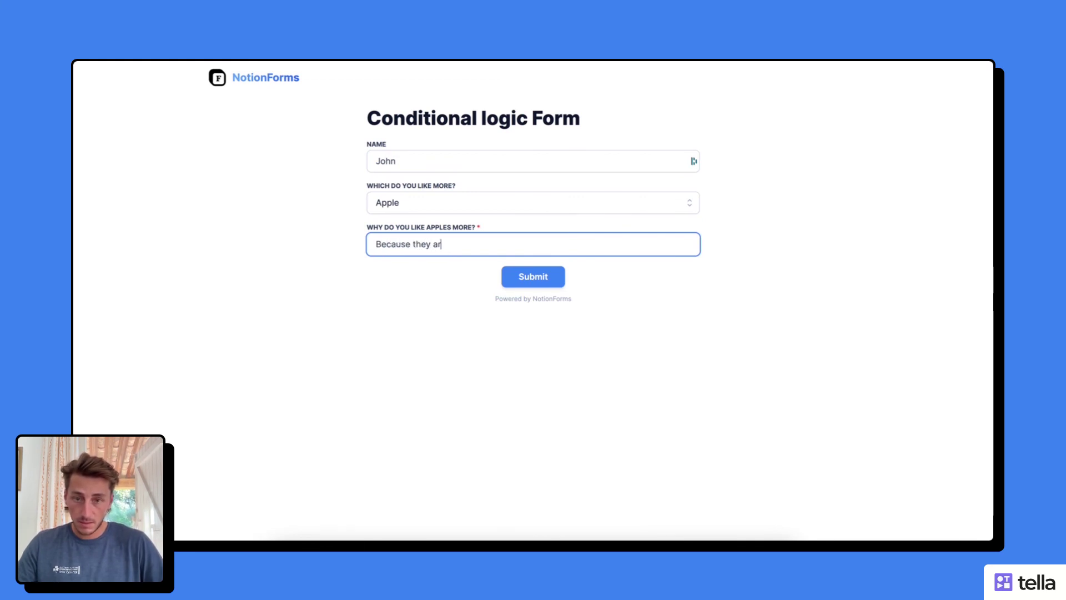
pyautogui.write('e green')
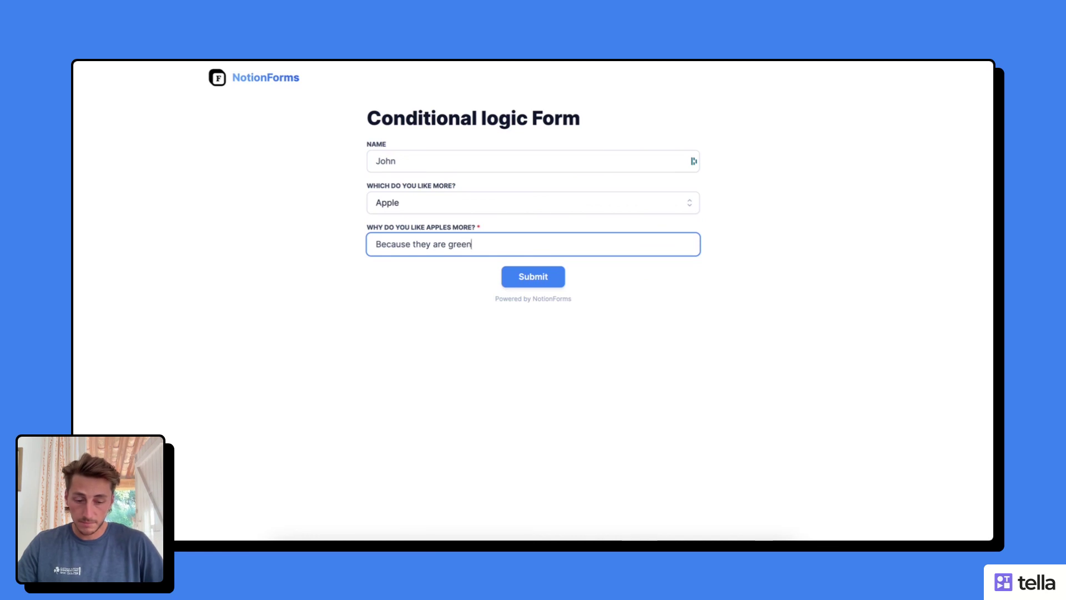
pyautogui.click(542, 278)
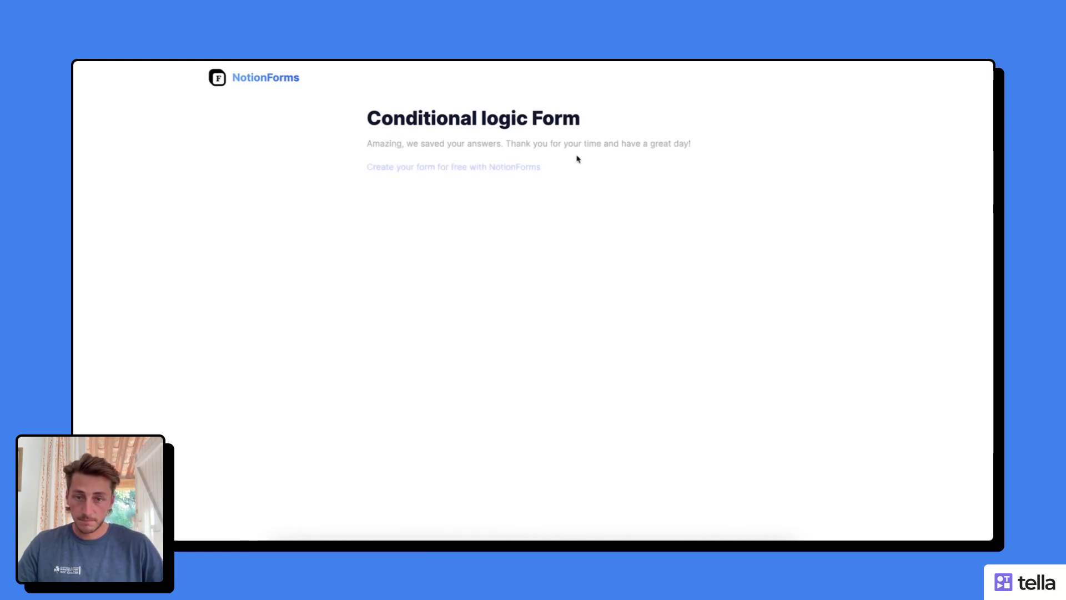
pyautogui.press('super+Tab')
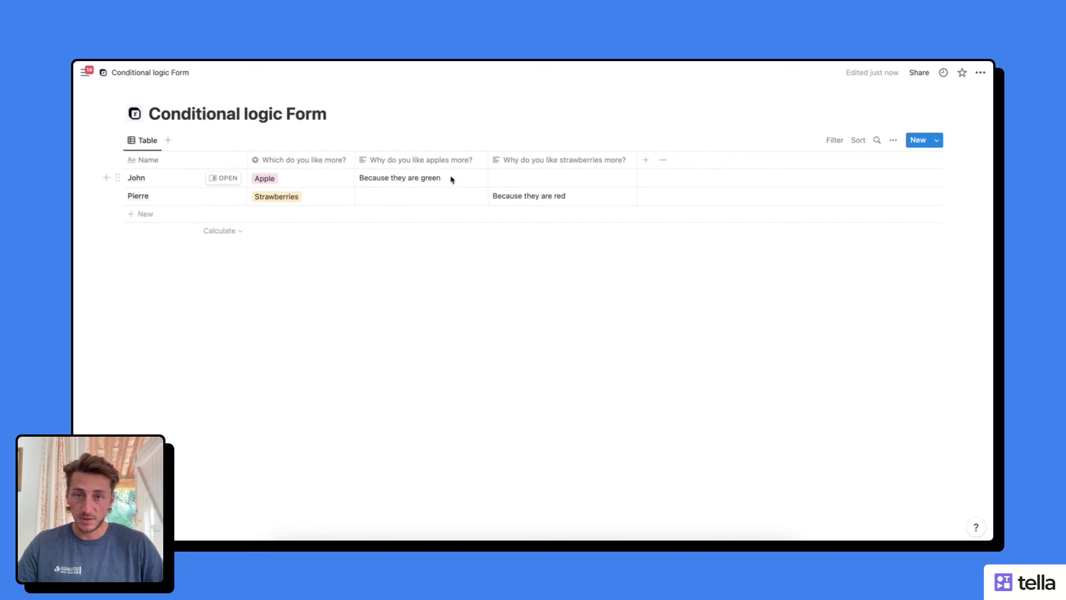
# Switch back to the Conditional logic Form's dashboard tab
pyautogui.press('super+Tab')
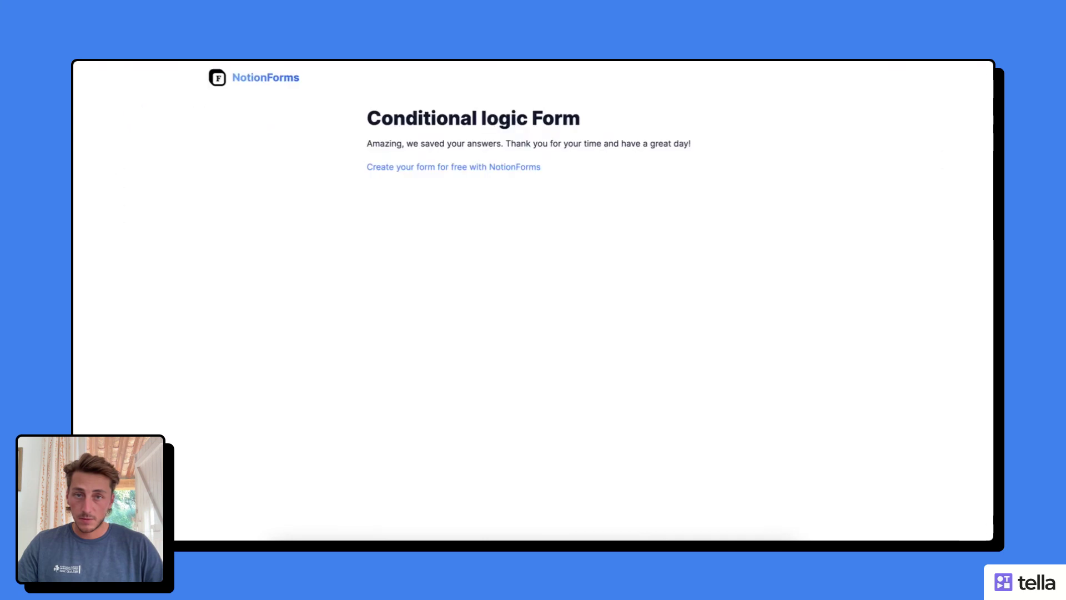
pyautogui.hotkey('ctrl', 'Tab')
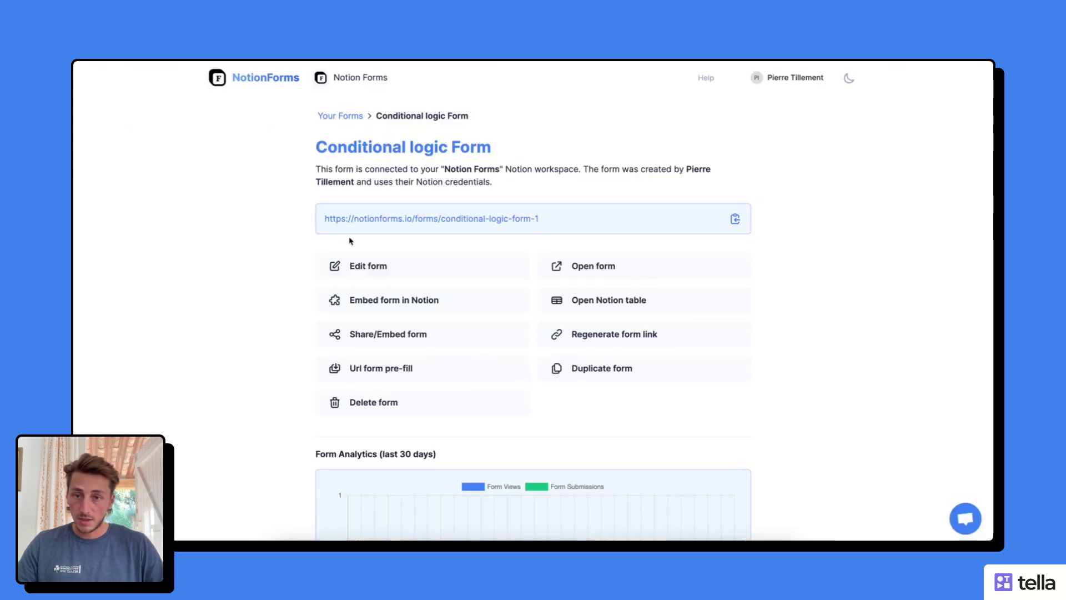